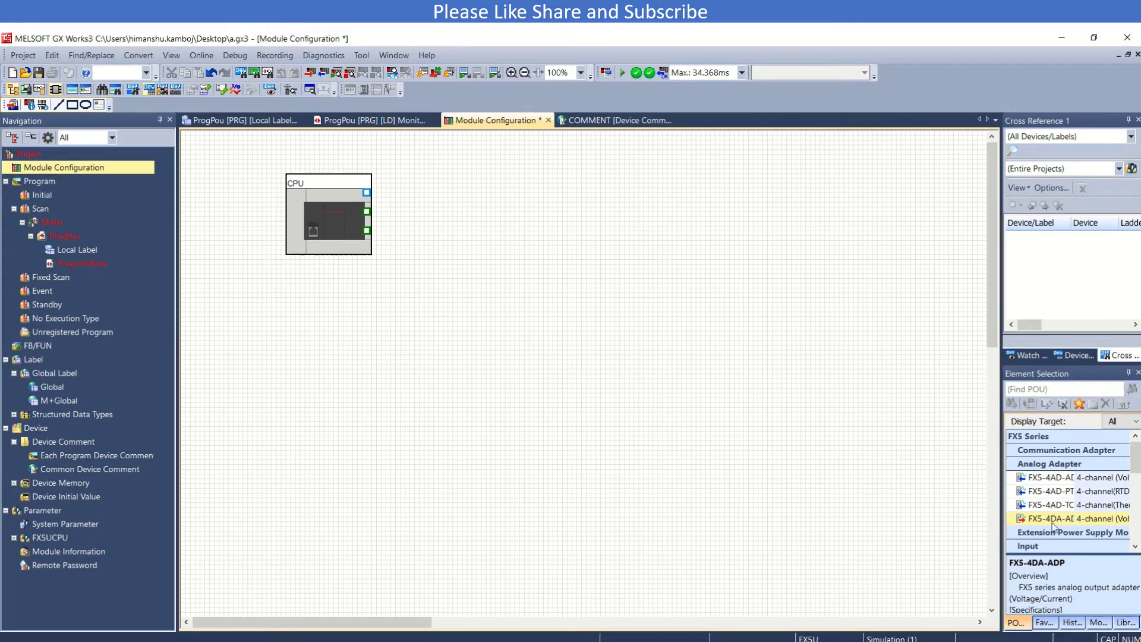
Mount the FX5-4DA-ADP analog output adapter on the CPU's left connector and open its parameters.
{"action": "left_click_drag", "start_coordinate": [1058, 523], "coordinate": [264, 176]}
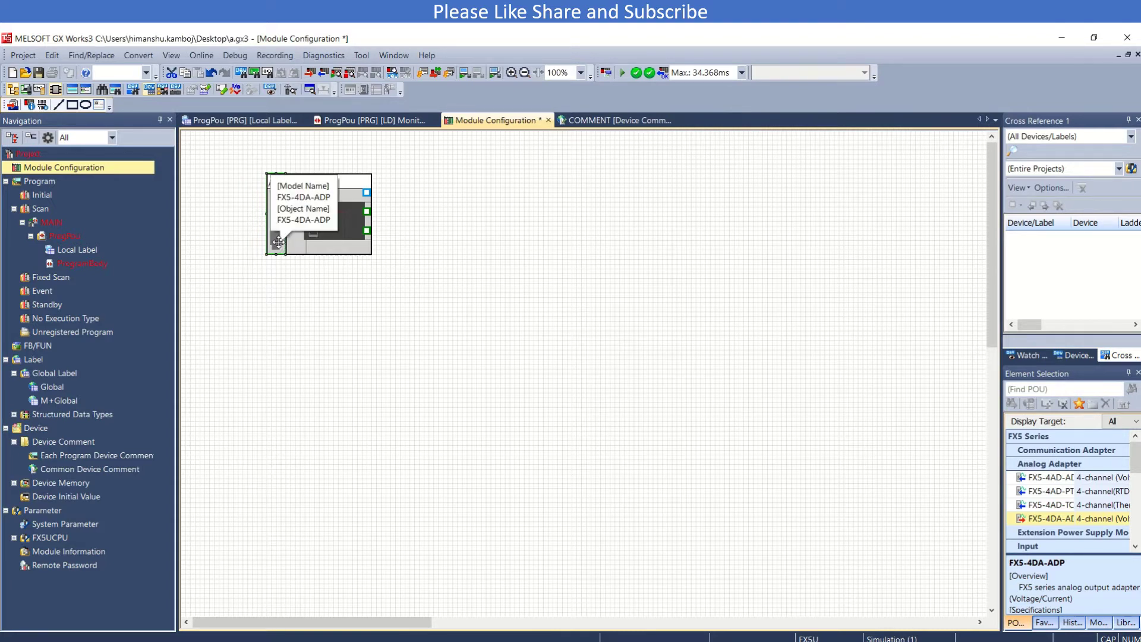
{"action": "double_click", "coordinate": [276, 242]}
Enable CH1 D/A conversion and D/A output, keeping the 0 to 10V output range.
{"action": "left_click", "coordinate": [605, 375]}
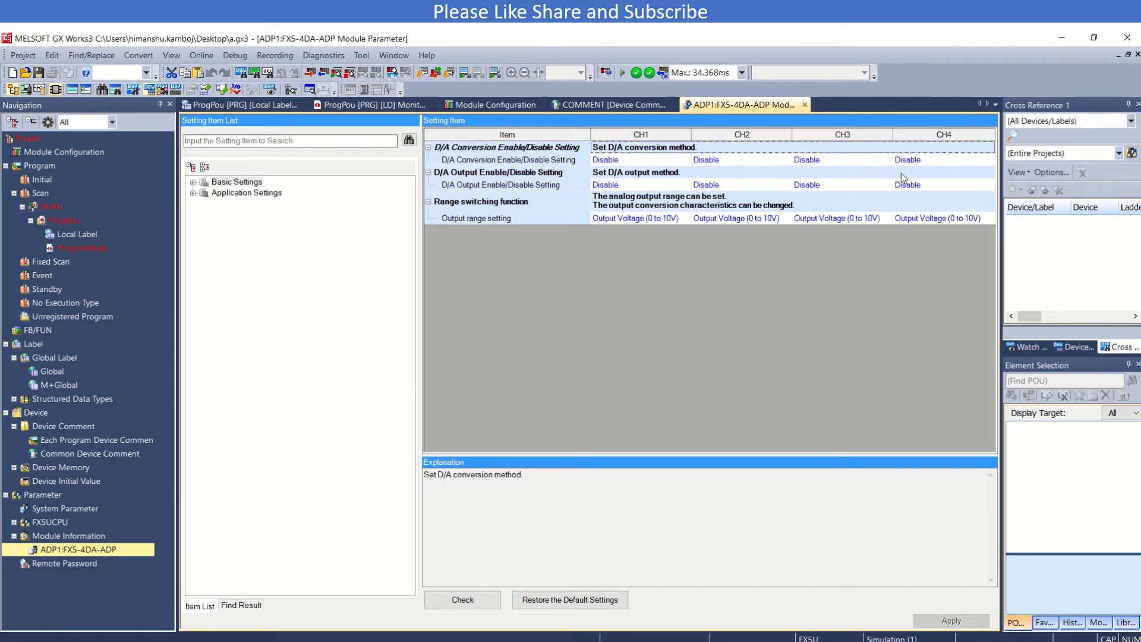
{"action": "double_click", "coordinate": [625, 160]}
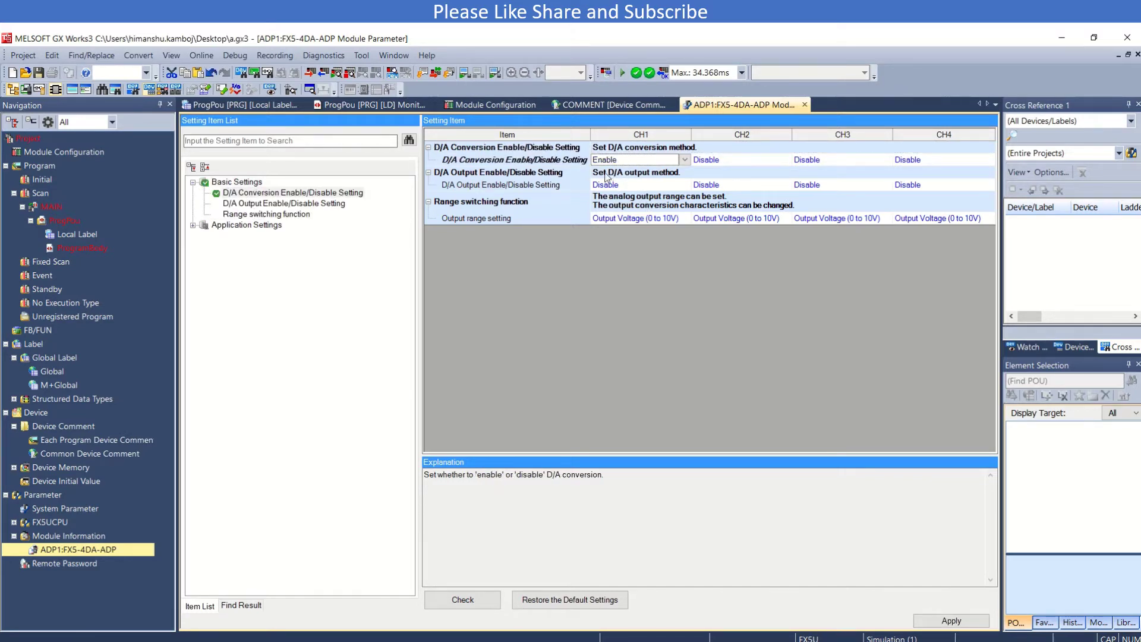
{"action": "double_click", "coordinate": [619, 185]}
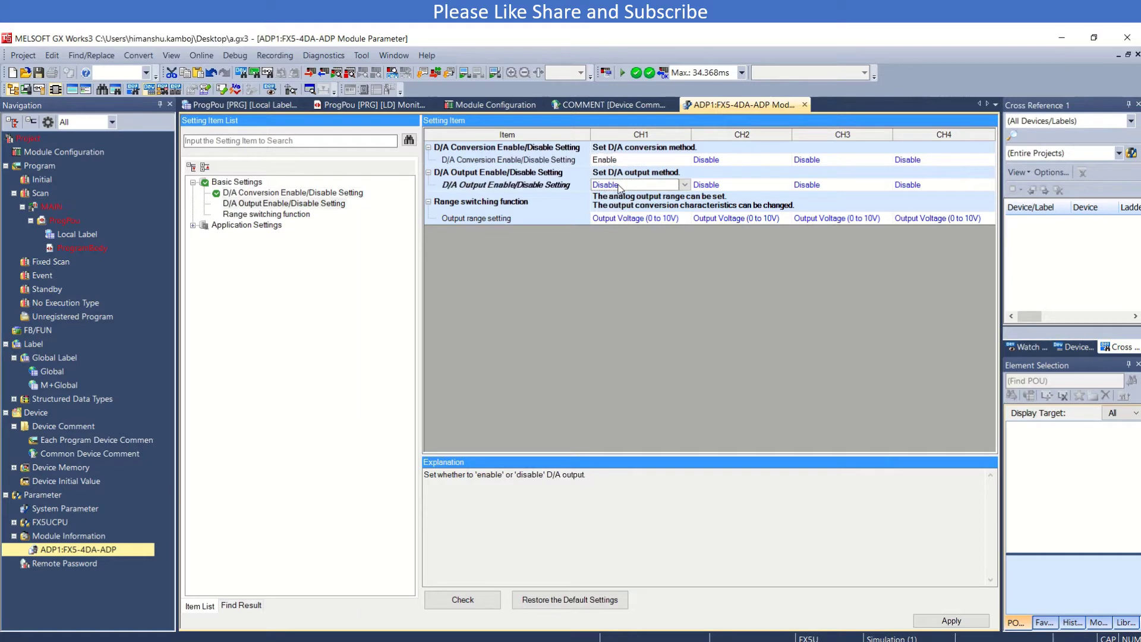
{"action": "left_click", "coordinate": [653, 223]}
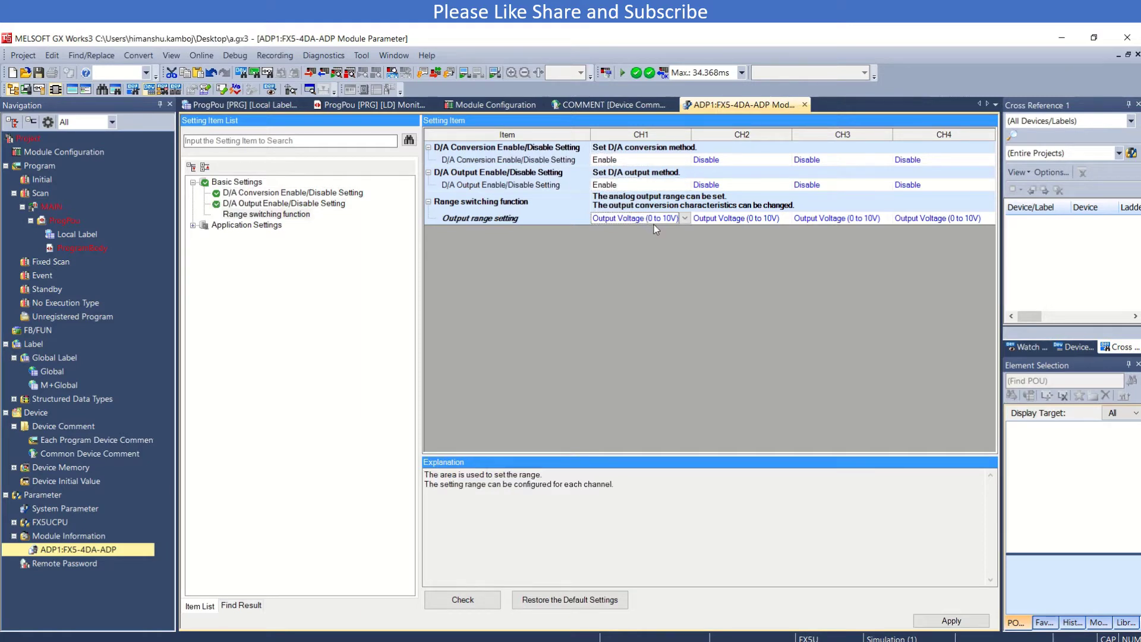
{"action": "left_click", "coordinate": [685, 220]}
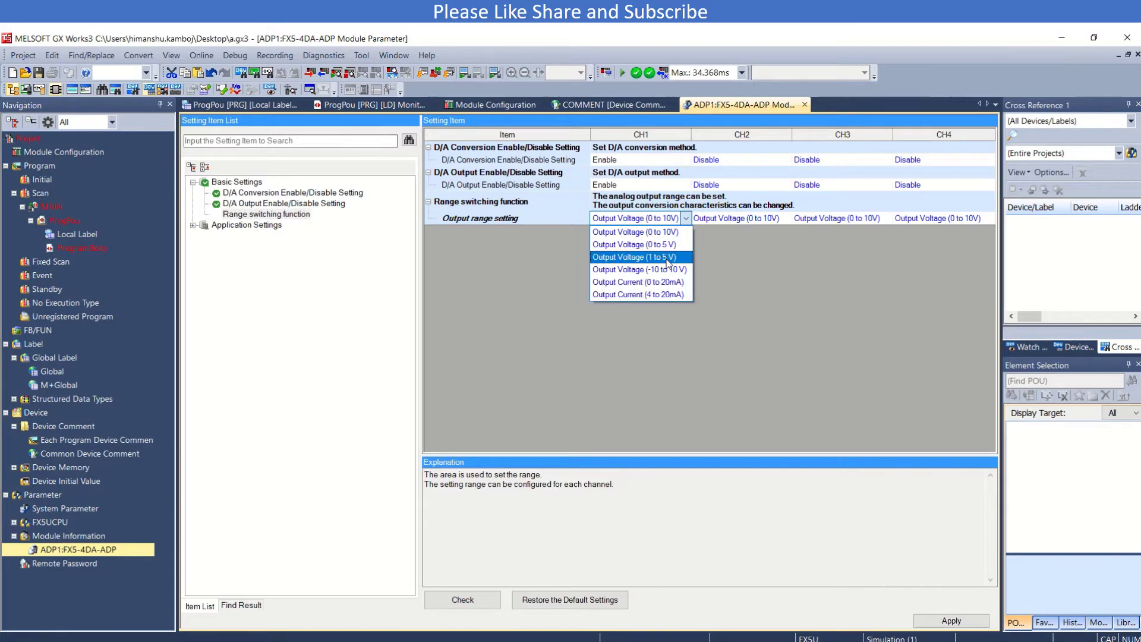
{"action": "left_click", "coordinate": [668, 235]}
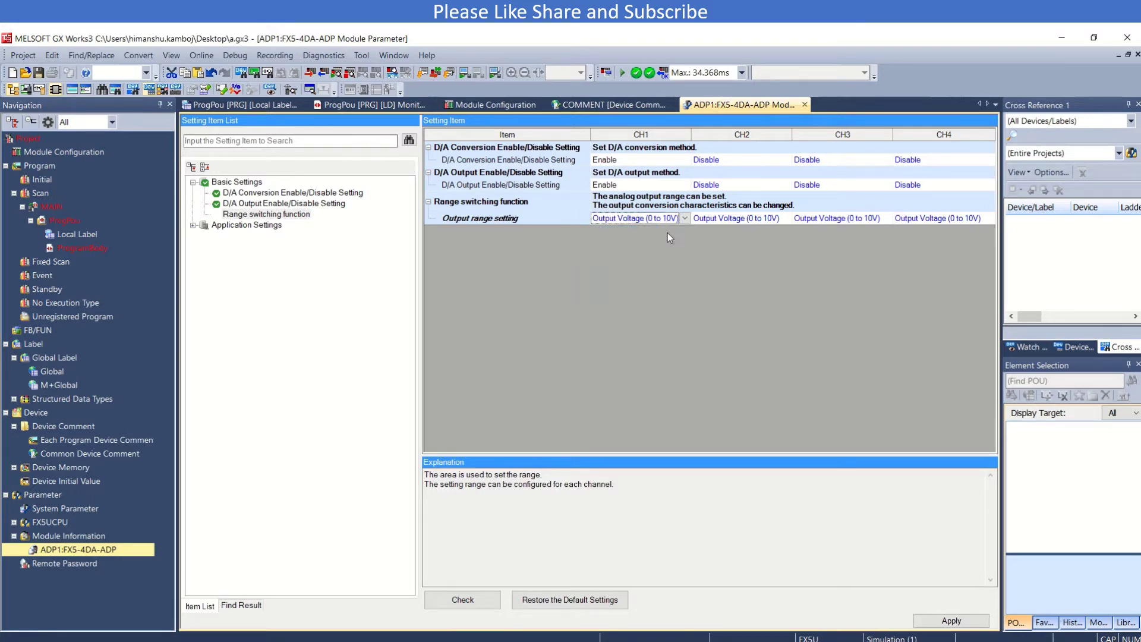
Leave warning, scaling and CH1 disconnection settings at defaults, apply, and return to ProgPou.
{"action": "left_click", "coordinate": [268, 226]}
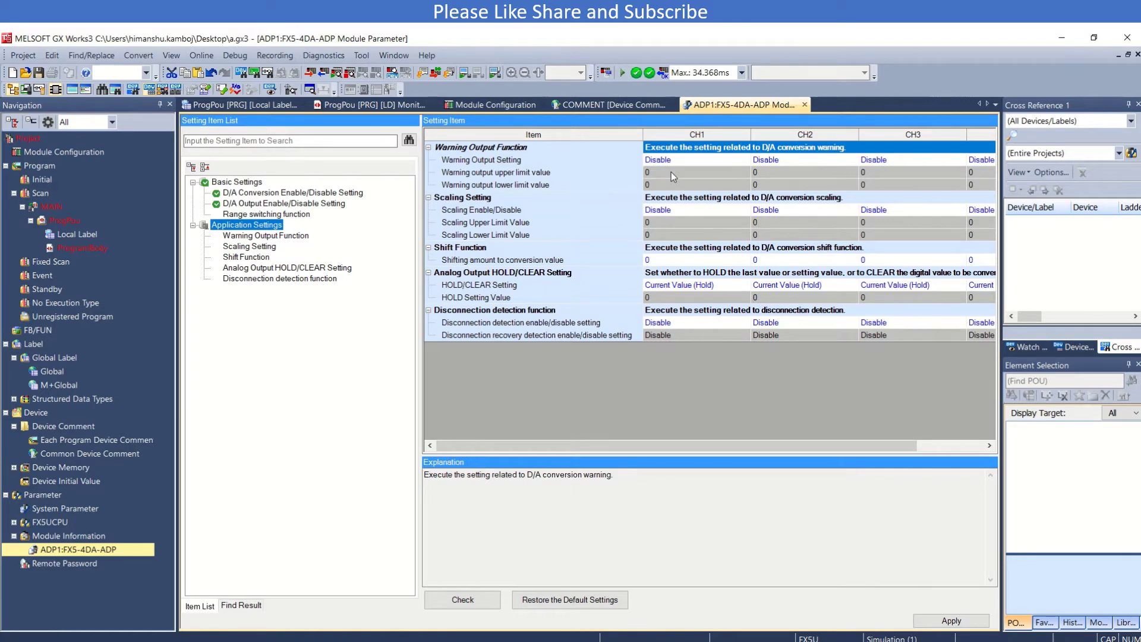
{"action": "left_click", "coordinate": [492, 185]}
{"action": "left_click", "coordinate": [493, 198]}
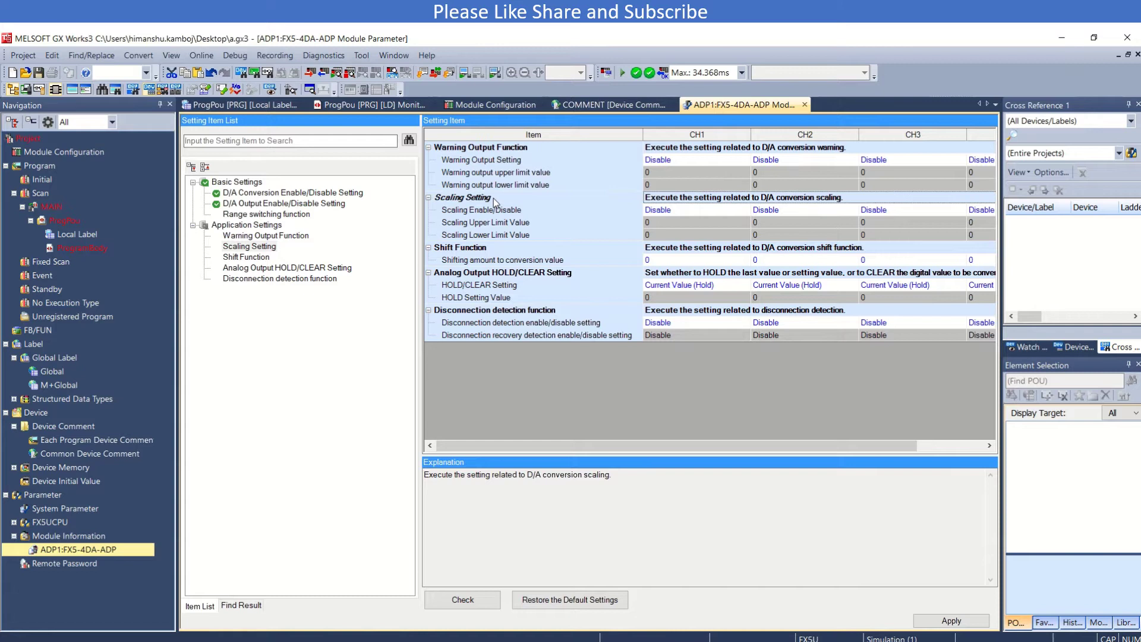
{"action": "left_click", "coordinate": [571, 322]}
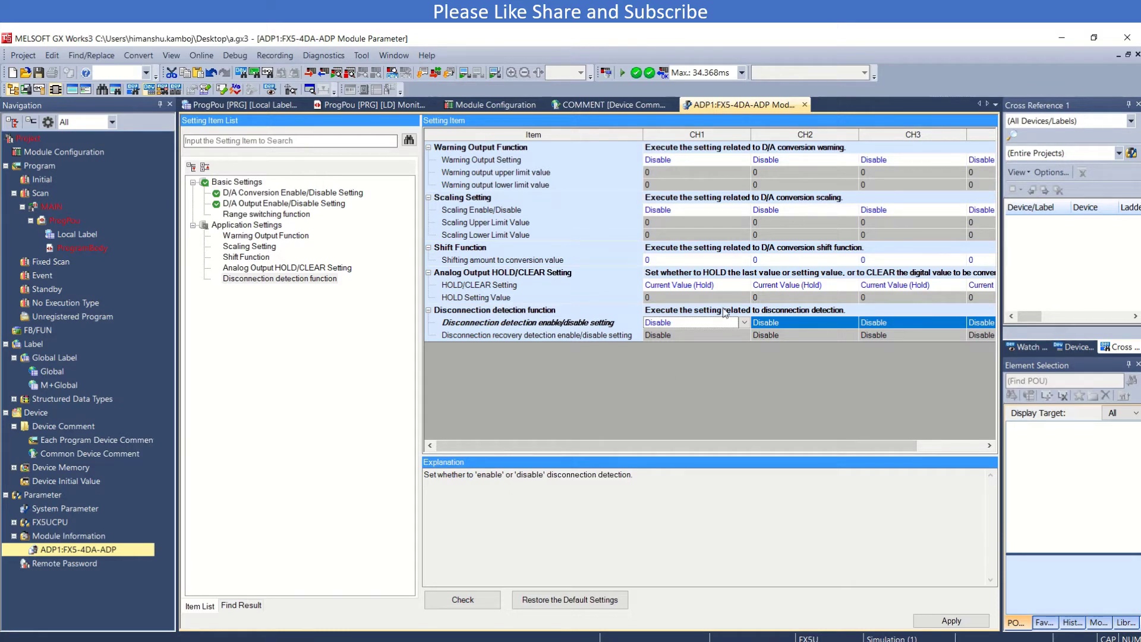
{"action": "left_click", "coordinate": [945, 621]}
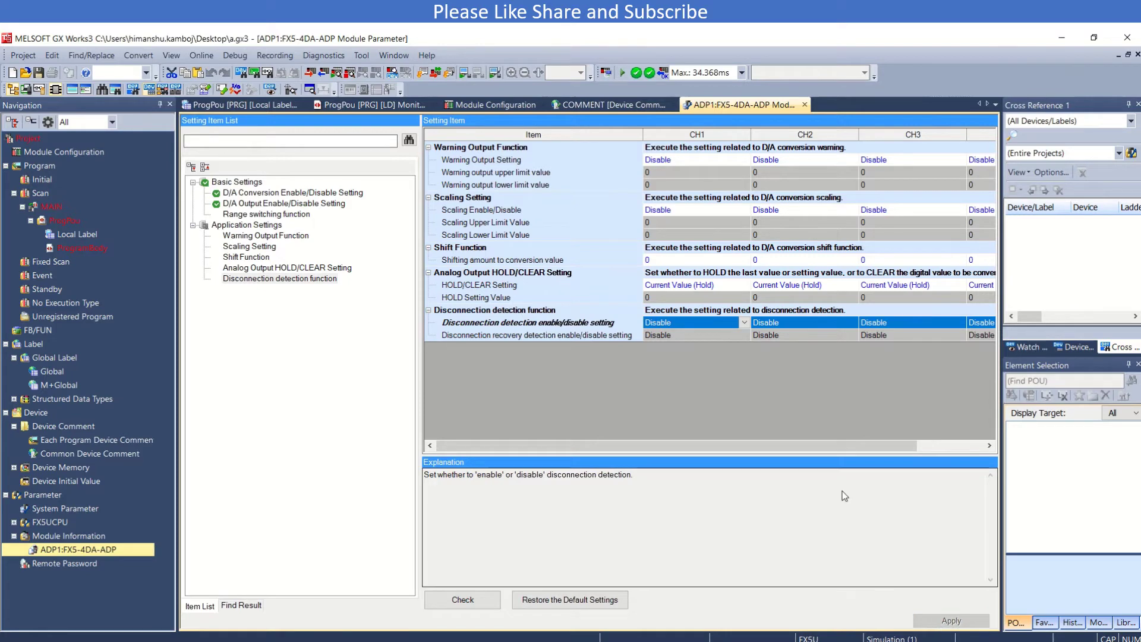
{"action": "left_click", "coordinate": [364, 107]}
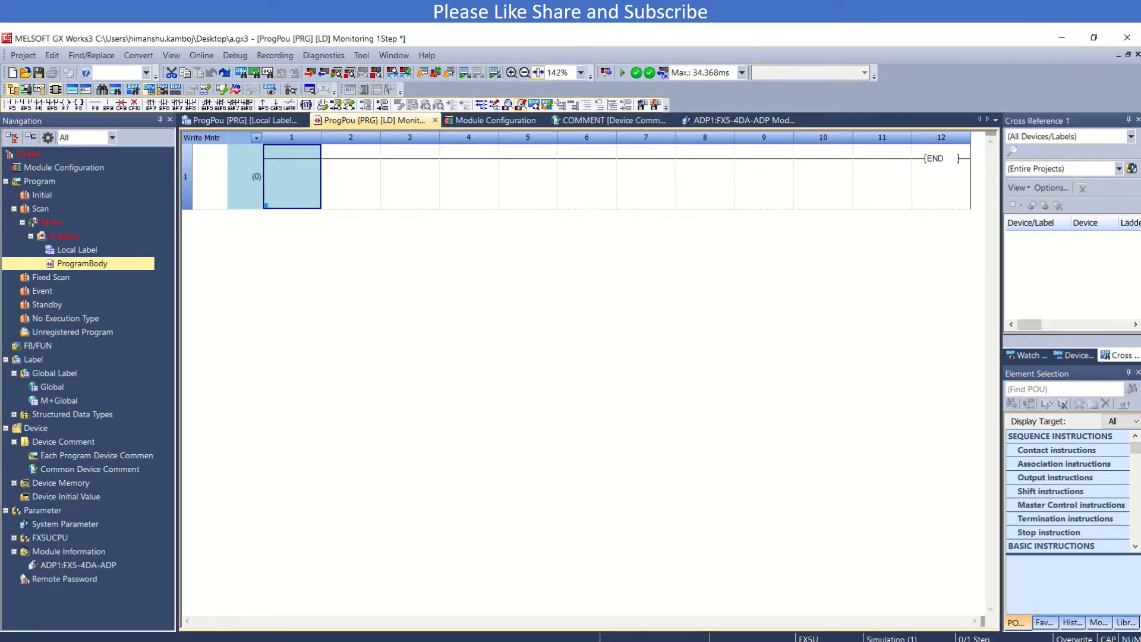
Switch to the FX5 analog manual PDF in Acrobat Reader.
{"action": "left_click", "coordinate": [728, 639]}
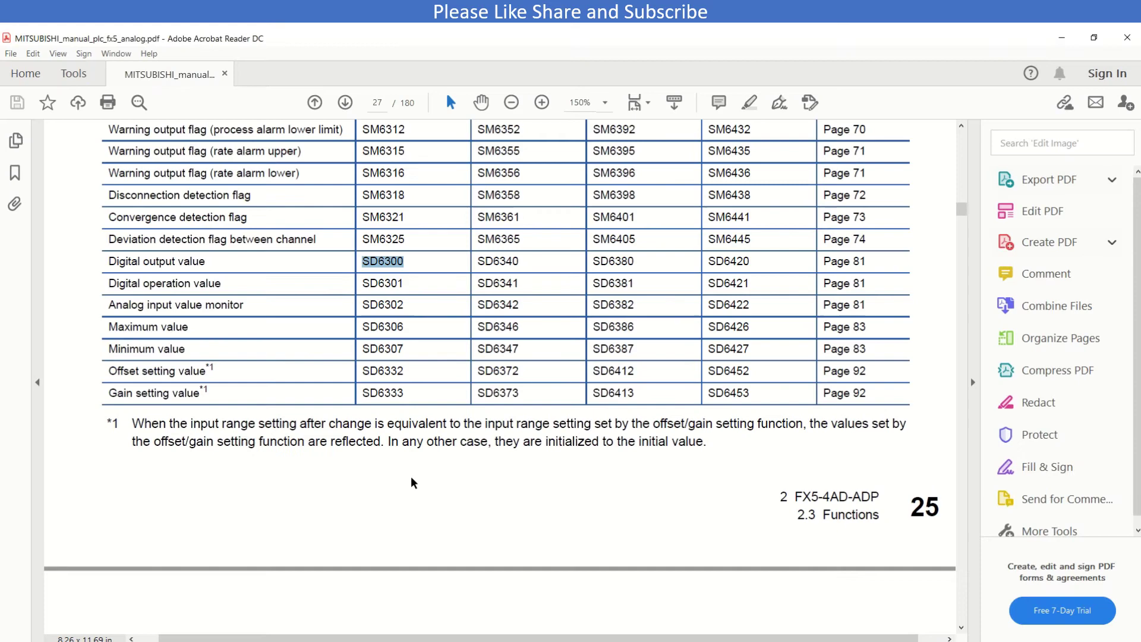
Clear the SD6300 highlight, set the manual to 100% zoom and scroll through its pages.
{"action": "left_click", "coordinate": [404, 495]}
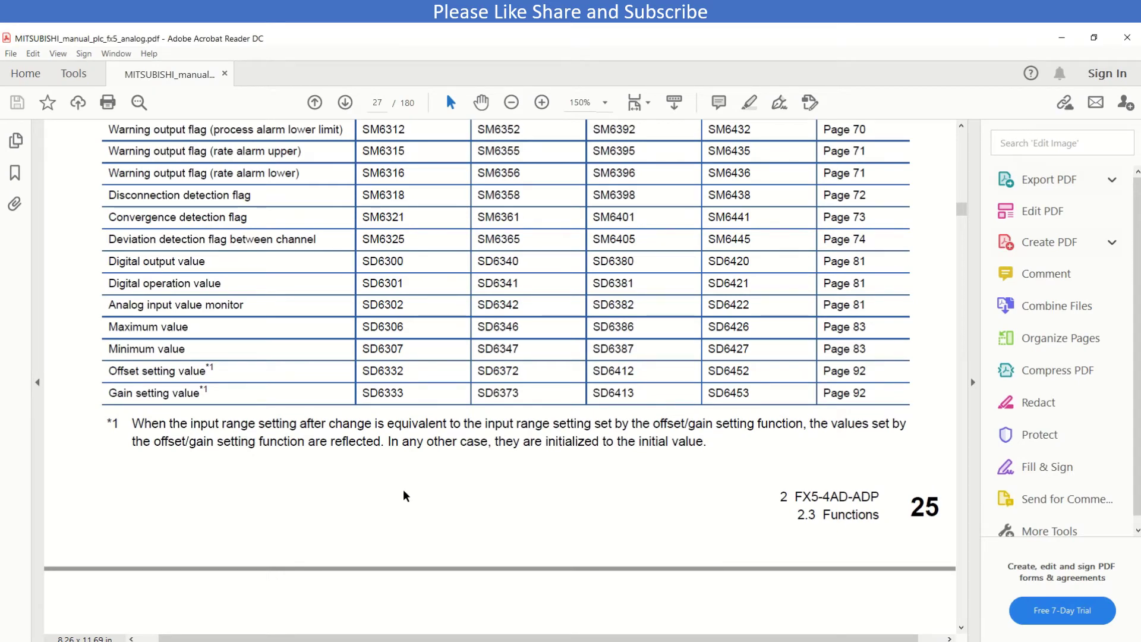
{"action": "scroll", "coordinate": [404, 495], "scroll_direction": "up", "scroll_amount": 5}
{"action": "scroll", "coordinate": [404, 495], "scroll_direction": "up", "scroll_amount": 15}
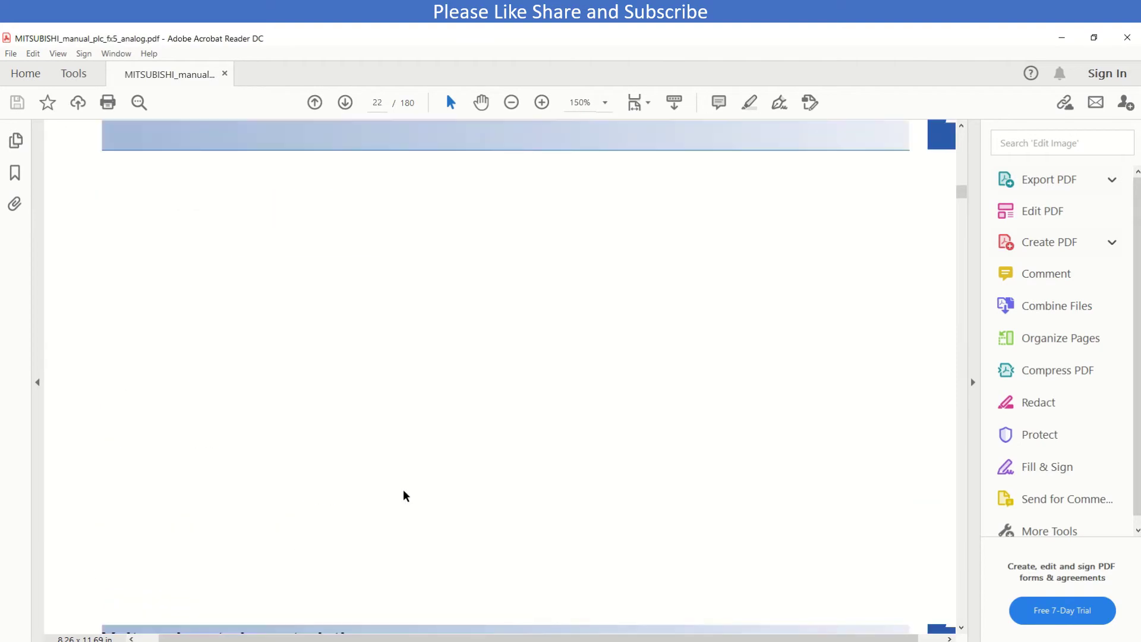
{"action": "scroll", "coordinate": [404, 495], "scroll_direction": "up", "scroll_amount": 15}
{"action": "scroll", "coordinate": [404, 495], "scroll_direction": "up", "scroll_amount": 10}
{"action": "scroll", "coordinate": [404, 495], "scroll_direction": "up", "scroll_amount": 10}
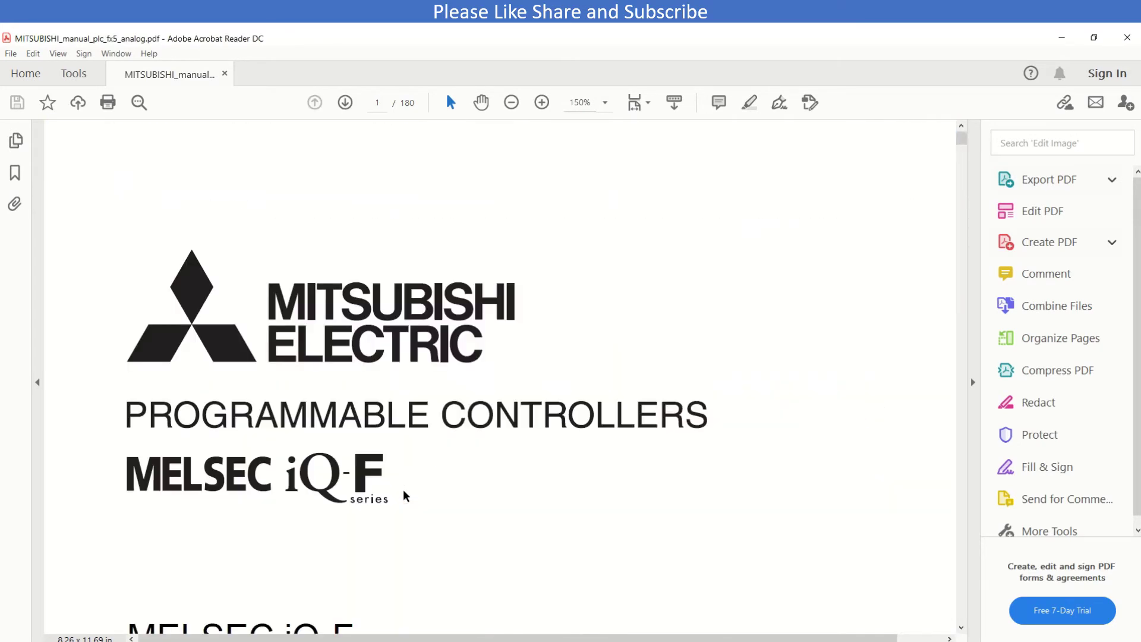
{"action": "scroll", "coordinate": [404, 495], "scroll_direction": "down", "scroll_amount": 5}
{"action": "scroll", "coordinate": [404, 495], "scroll_direction": "down", "scroll_amount": 5}
{"action": "scroll", "coordinate": [405, 495], "scroll_direction": "down", "scroll_amount": 10}
{"action": "scroll", "coordinate": [404, 495], "scroll_direction": "down", "scroll_amount": 5}
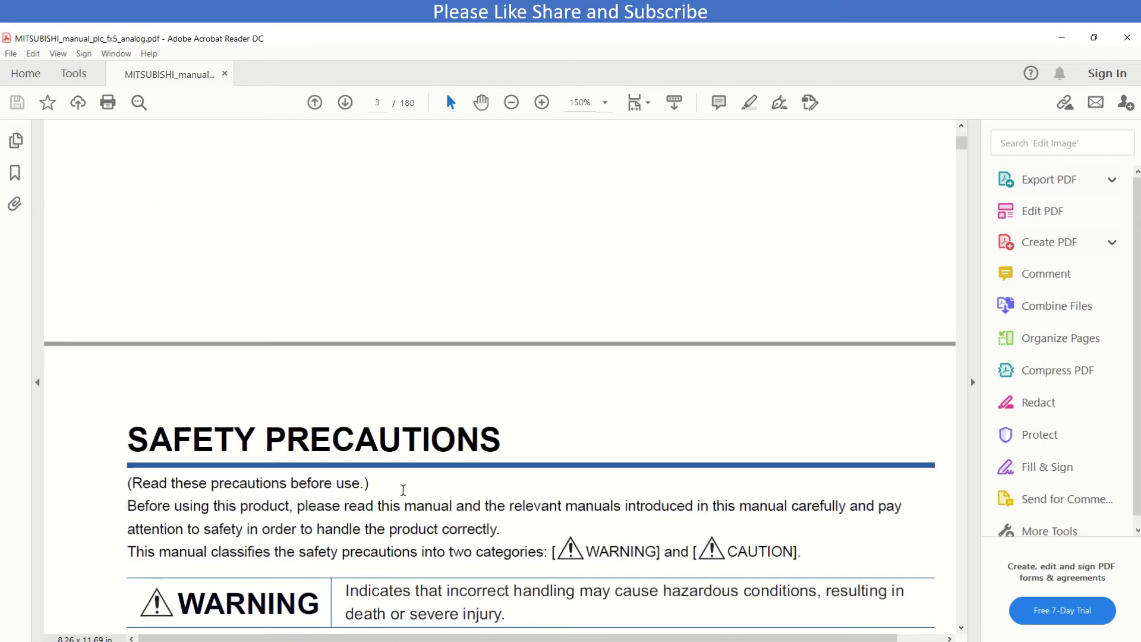
{"action": "scroll", "coordinate": [403, 490], "scroll_direction": "down", "scroll_amount": 10}
{"action": "scroll", "coordinate": [403, 489], "scroll_direction": "down", "scroll_amount": 10}
{"action": "scroll", "coordinate": [475, 416], "scroll_direction": "down", "scroll_amount": 2}
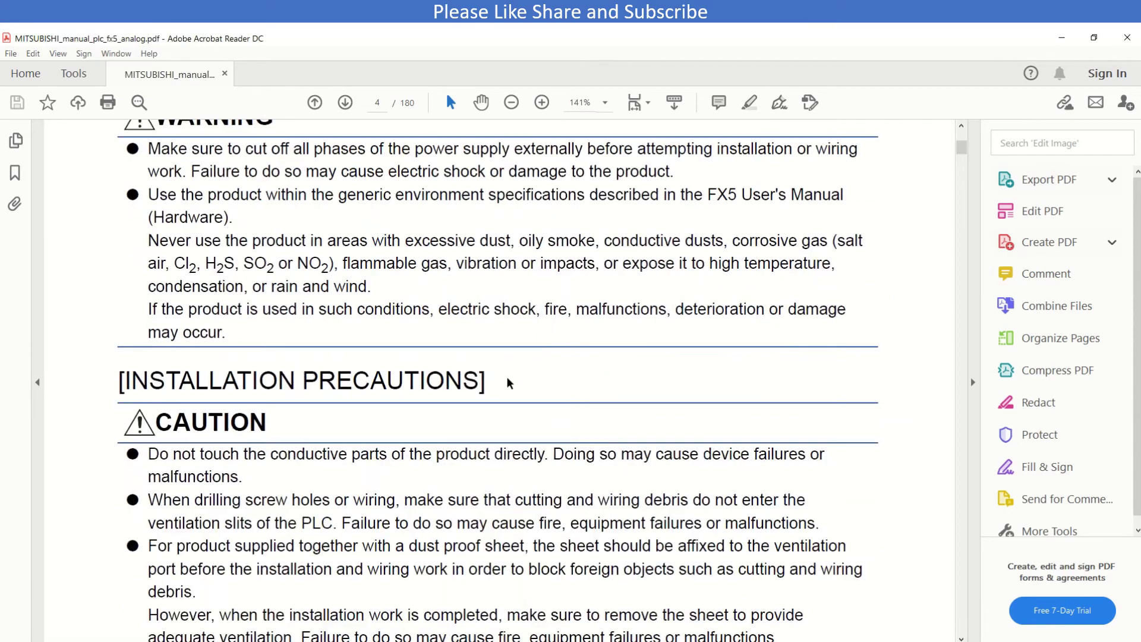
{"action": "key", "text": "ctrl+1"}
{"action": "scroll", "coordinate": [510, 383], "scroll_direction": "up", "scroll_amount": 10}
{"action": "scroll", "coordinate": [510, 383], "scroll_direction": "up", "scroll_amount": 15}
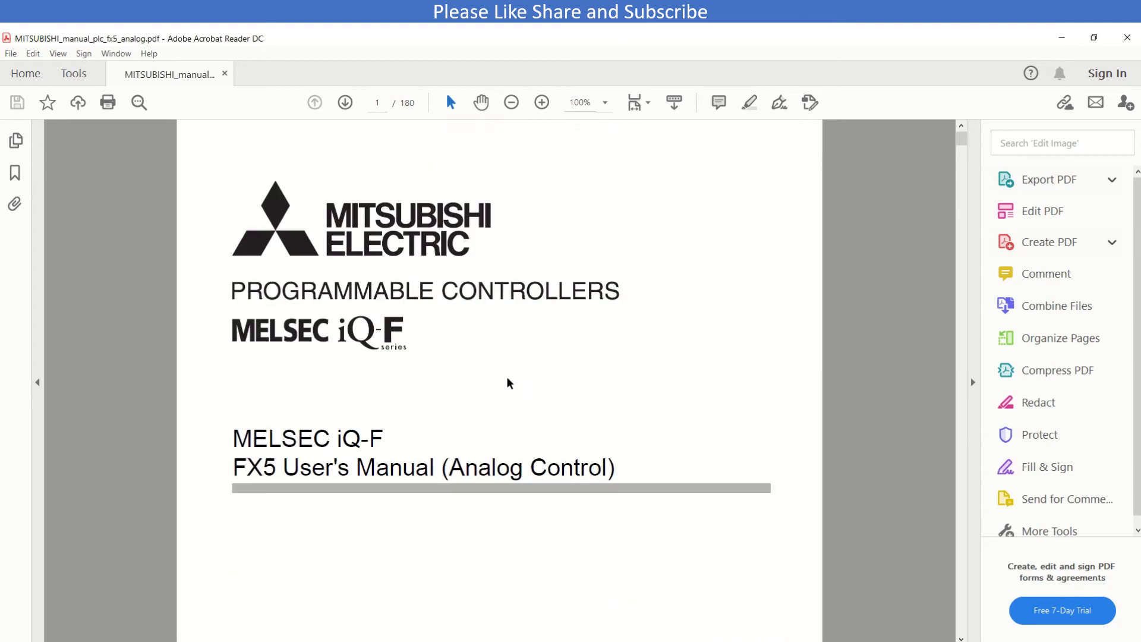
{"action": "scroll", "coordinate": [510, 382], "scroll_direction": "down", "scroll_amount": 10}
{"action": "scroll", "coordinate": [510, 383], "scroll_direction": "down", "scroll_amount": 10}
{"action": "scroll", "coordinate": [510, 383], "scroll_direction": "down", "scroll_amount": 10}
{"action": "scroll", "coordinate": [510, 382], "scroll_direction": "down", "scroll_amount": 10}
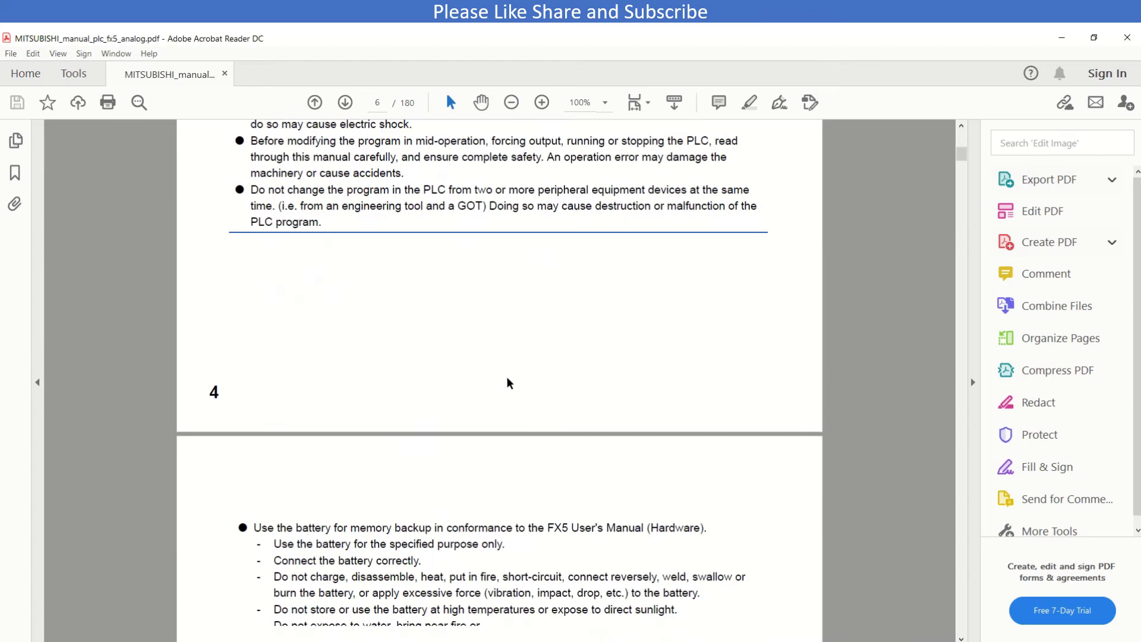
{"action": "scroll", "coordinate": [510, 383], "scroll_direction": "down", "scroll_amount": 10}
{"action": "scroll", "coordinate": [510, 383], "scroll_direction": "down", "scroll_amount": 10}
{"action": "scroll", "coordinate": [509, 382], "scroll_direction": "down", "scroll_amount": 10}
{"action": "scroll", "coordinate": [510, 383], "scroll_direction": "down", "scroll_amount": 10}
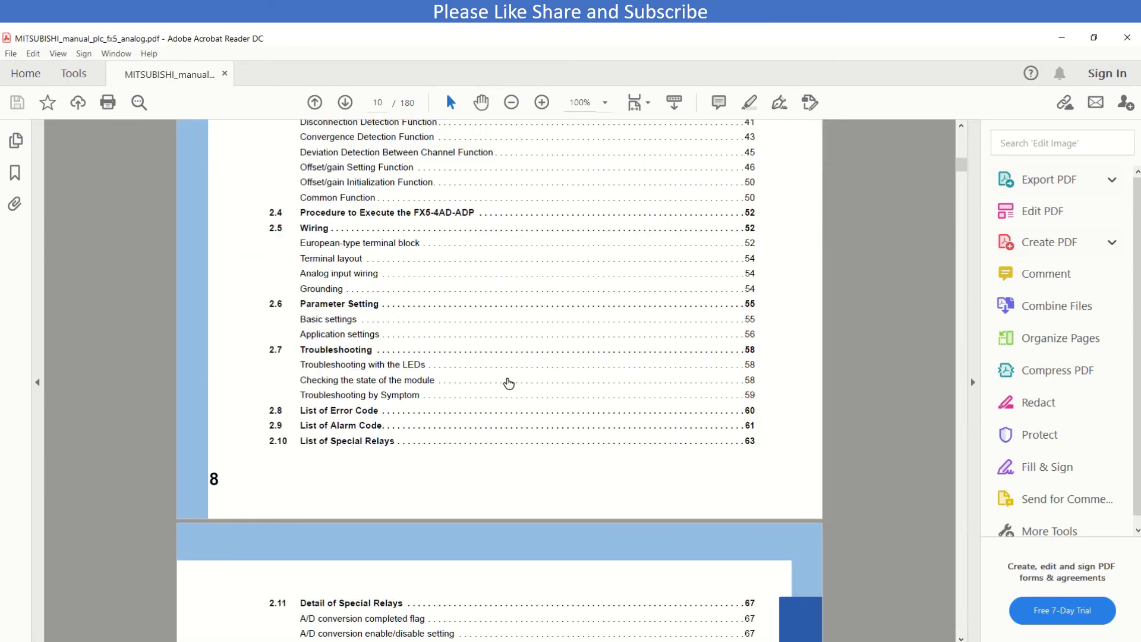
{"action": "scroll", "coordinate": [508, 383], "scroll_direction": "up", "scroll_amount": 10}
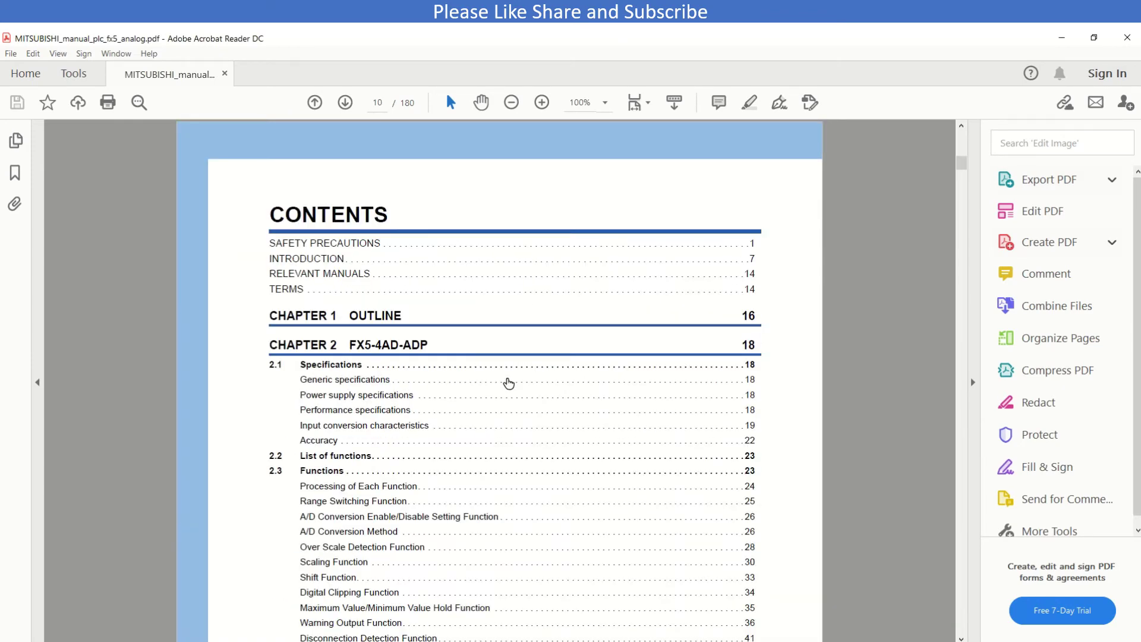
{"action": "scroll", "coordinate": [509, 383], "scroll_direction": "down", "scroll_amount": 20}
{"action": "scroll", "coordinate": [509, 383], "scroll_direction": "down", "scroll_amount": 10}
{"action": "scroll", "coordinate": [509, 383], "scroll_direction": "down", "scroll_amount": 10}
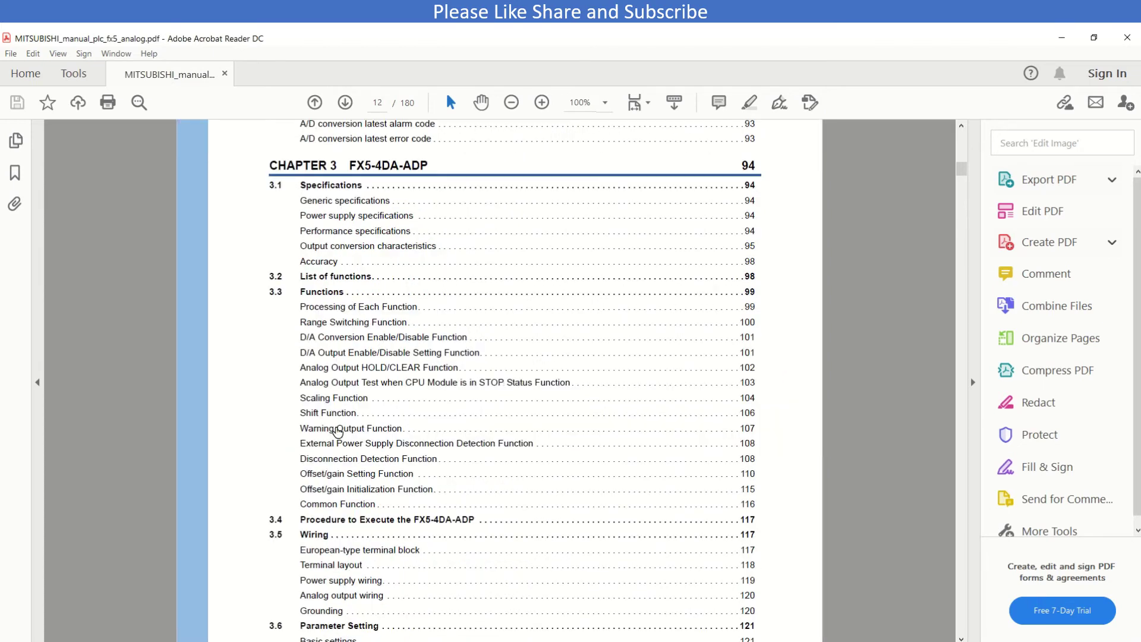
{"action": "scroll", "coordinate": [218, 486], "scroll_direction": "down", "scroll_amount": 2}
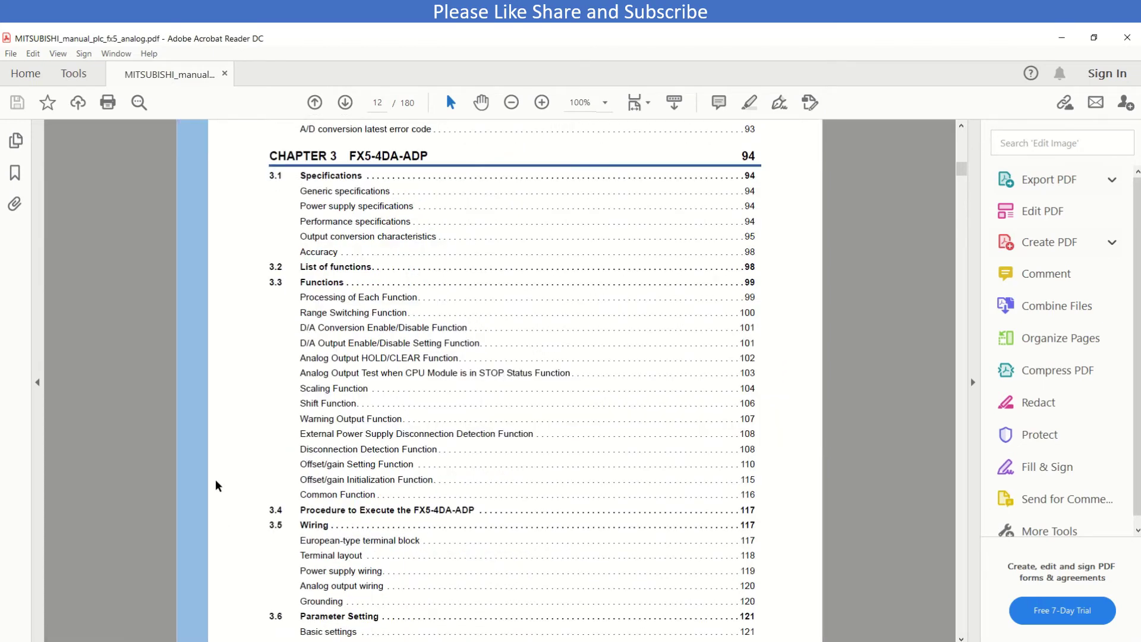
{"action": "scroll", "coordinate": [218, 486], "scroll_direction": "down", "scroll_amount": 2}
{"action": "scroll", "coordinate": [218, 485], "scroll_direction": "down", "scroll_amount": 6}
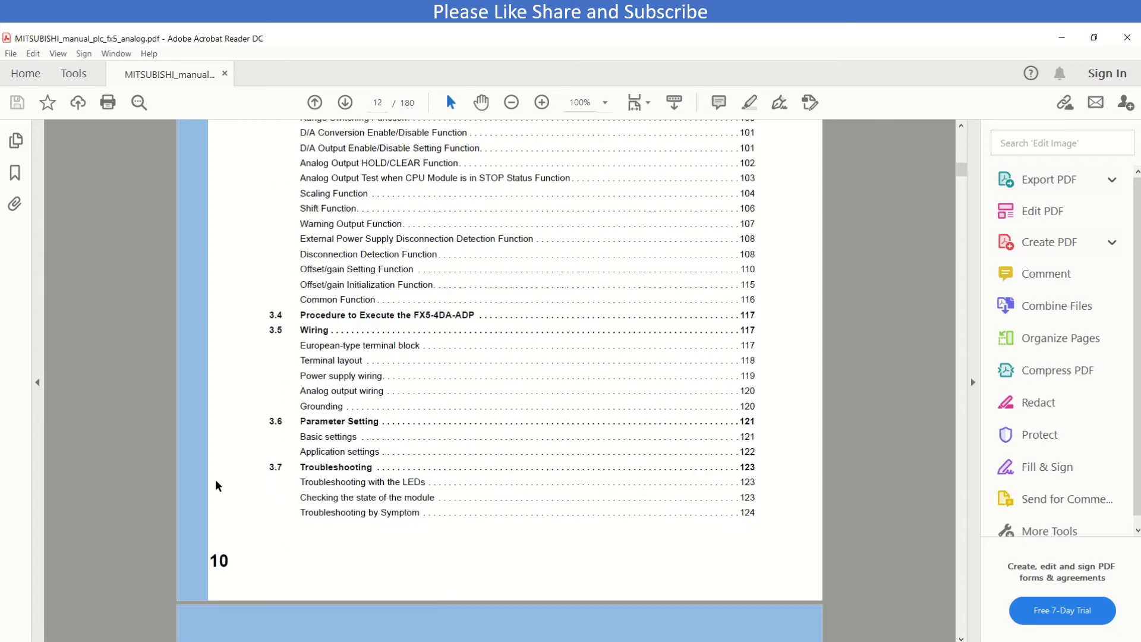
{"action": "scroll", "coordinate": [217, 485], "scroll_direction": "up", "scroll_amount": 2}
{"action": "scroll", "coordinate": [218, 485], "scroll_direction": "up", "scroll_amount": 4}
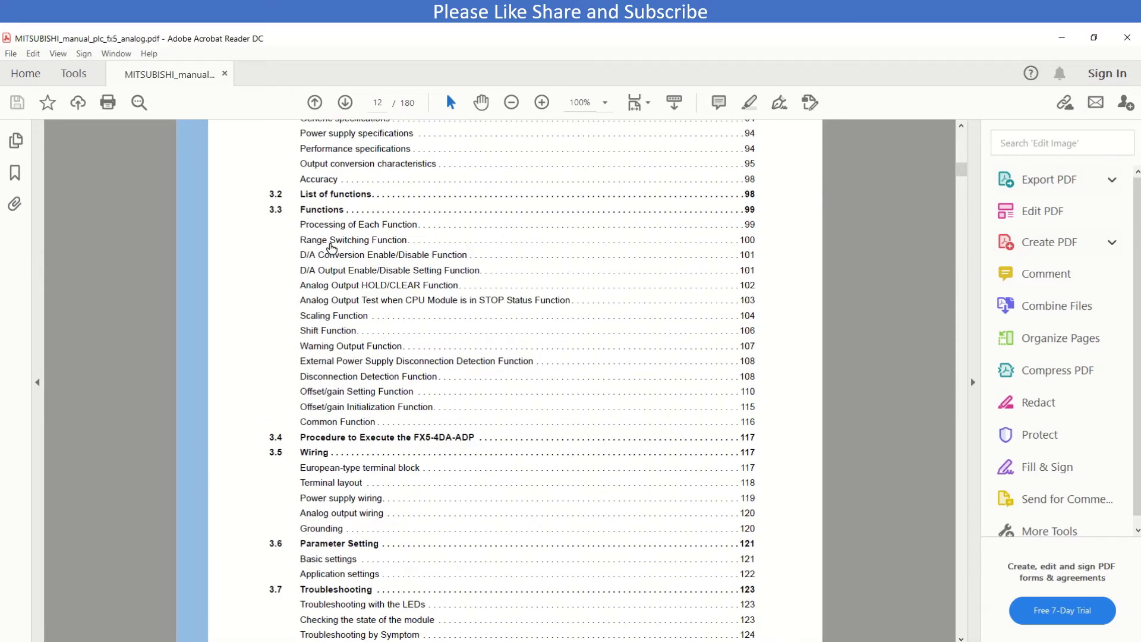
Browse the Functions chapter: D/A conversion, range switching, output enable, HOLD/CLEAR and scaling sections.
{"action": "left_click", "coordinate": [324, 217]}
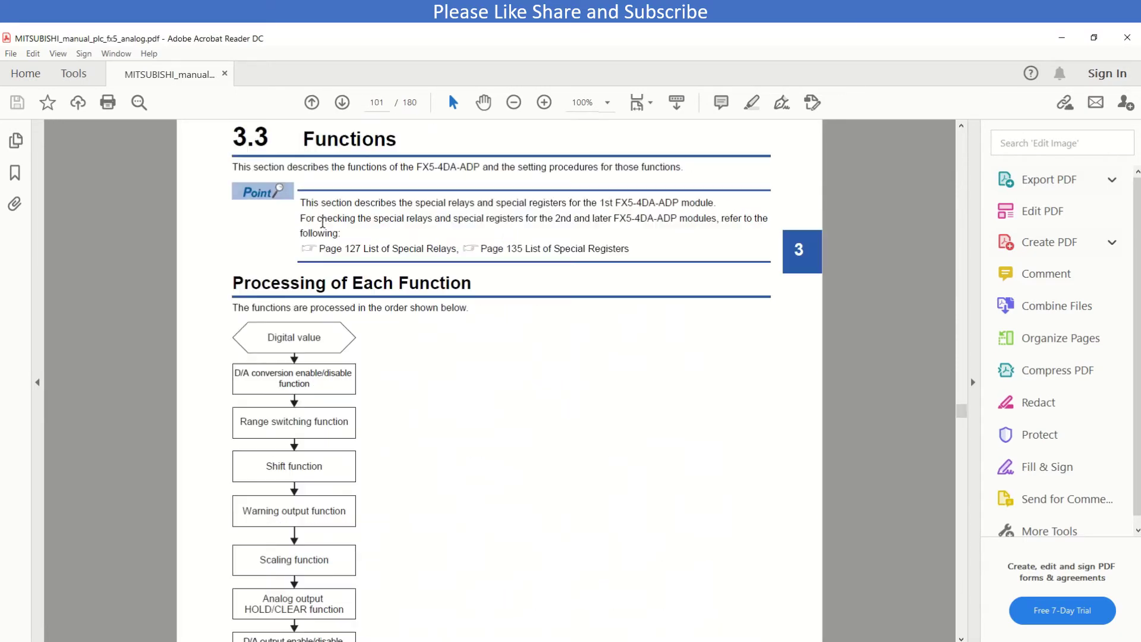
{"action": "left_click", "coordinate": [476, 426]}
{"action": "key", "text": "Page_Down"}
{"action": "key", "text": "Page_Up"}
{"action": "key", "text": "Page_Up"}
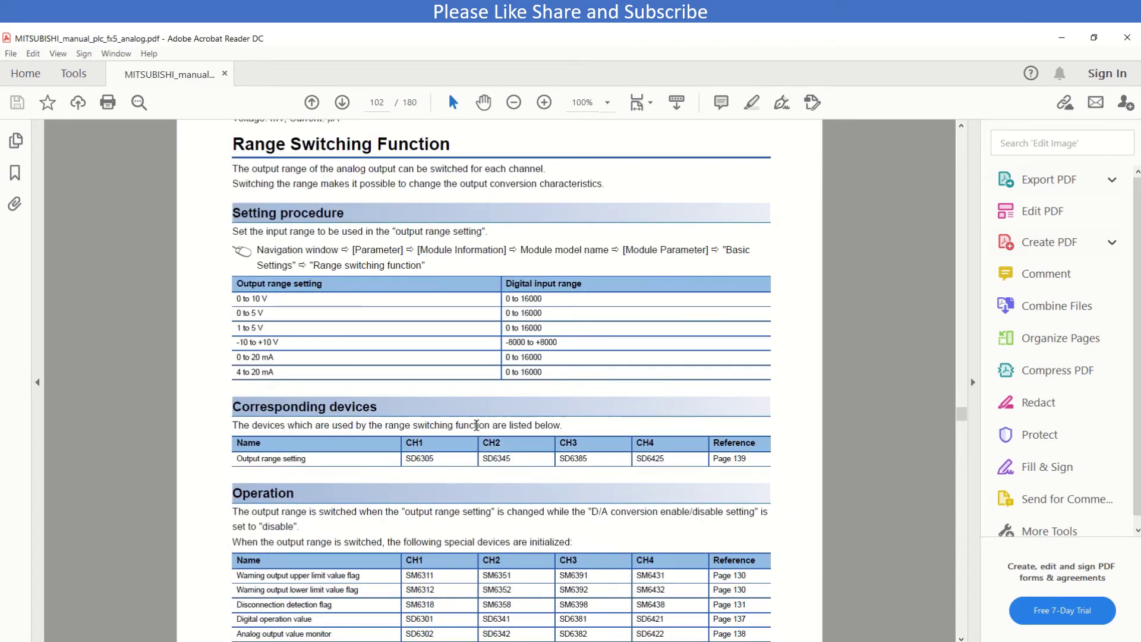
{"action": "scroll", "coordinate": [476, 425], "scroll_direction": "down", "scroll_amount": 1}
{"action": "scroll", "coordinate": [476, 426], "scroll_direction": "down", "scroll_amount": 1}
{"action": "scroll", "coordinate": [477, 426], "scroll_direction": "down", "scroll_amount": 1}
{"action": "scroll", "coordinate": [476, 426], "scroll_direction": "down", "scroll_amount": 1}
{"action": "key", "text": "Page_Down"}
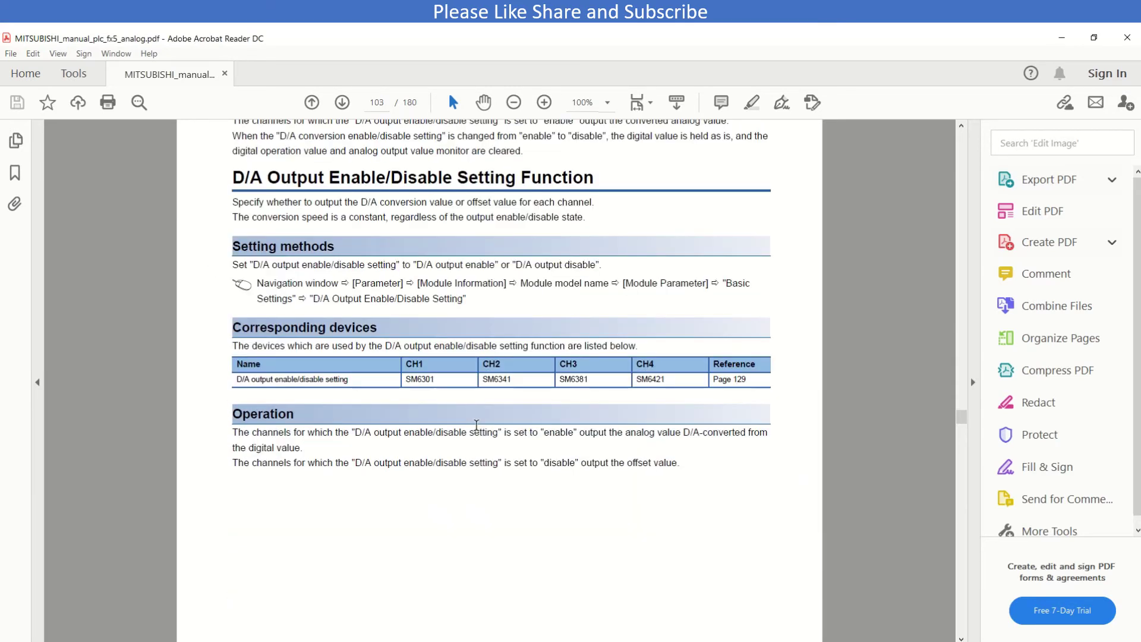
{"action": "key", "text": "Page_Down"}
{"action": "key", "text": "Page_Down"}
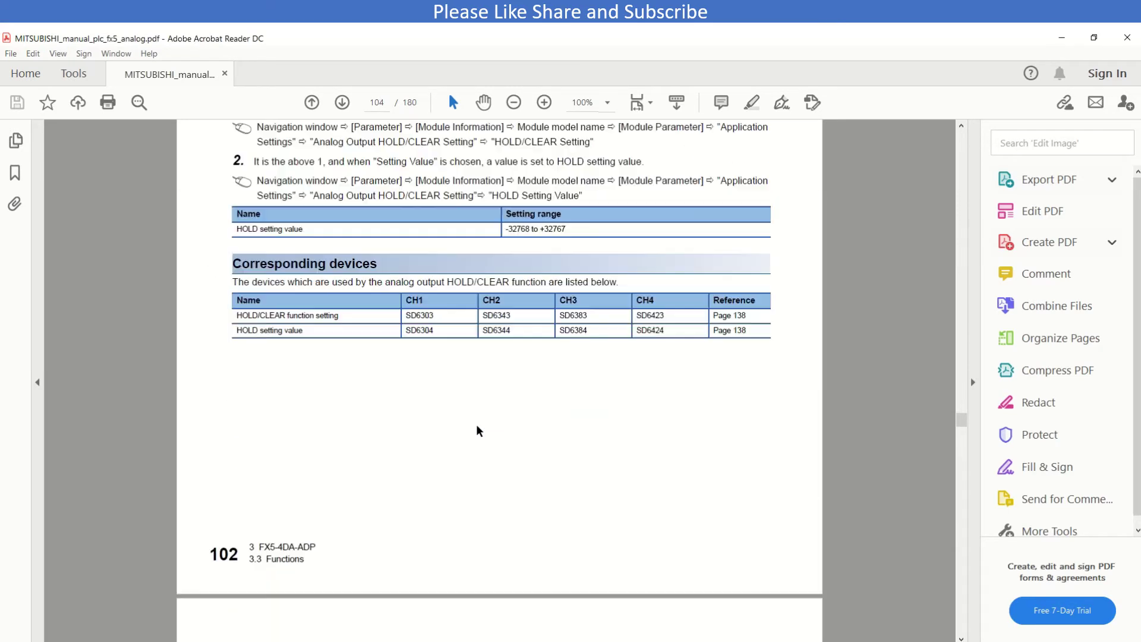
{"action": "key", "text": "Page_Down"}
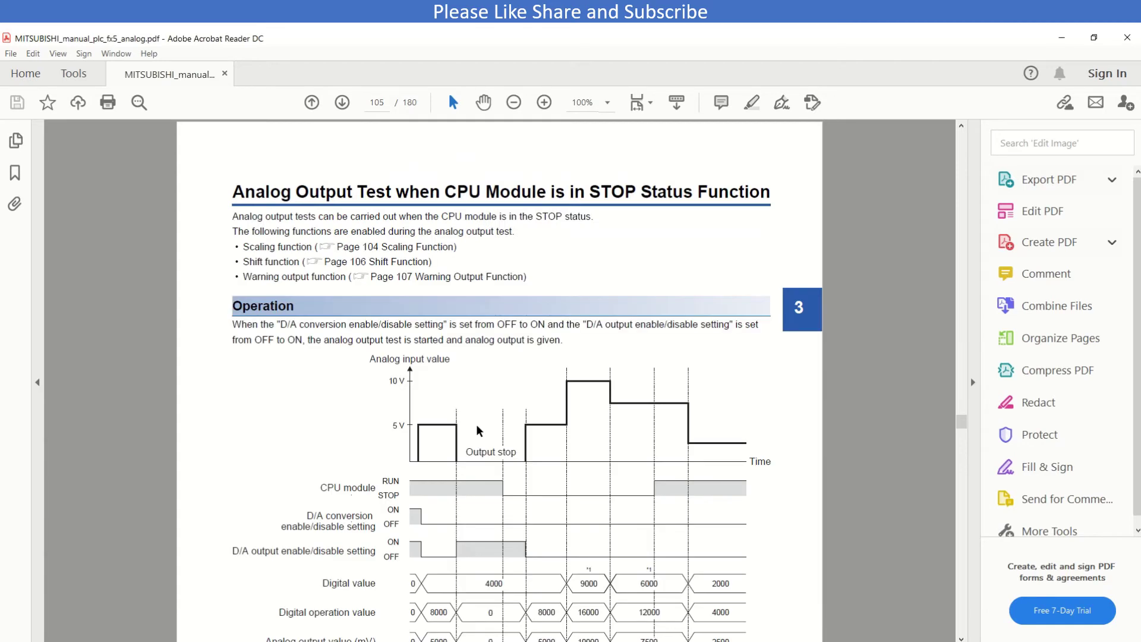
{"action": "key", "text": "Page_Down"}
{"action": "key", "text": "Page_Down"}
{"action": "key", "text": "Page_Down"}
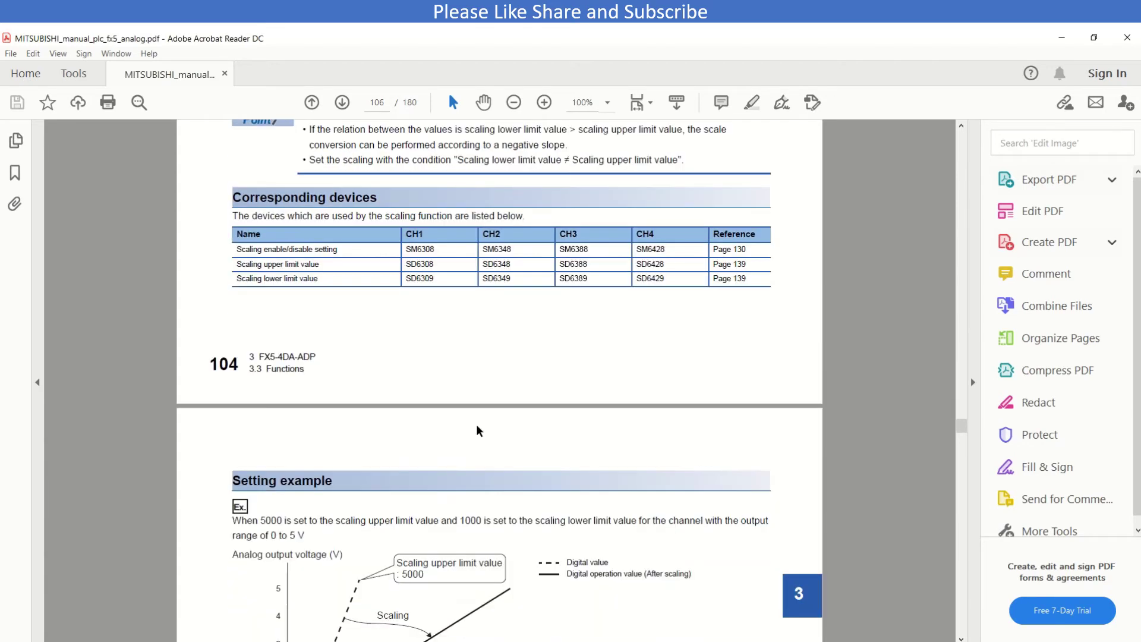
{"action": "key", "text": "Page_Up"}
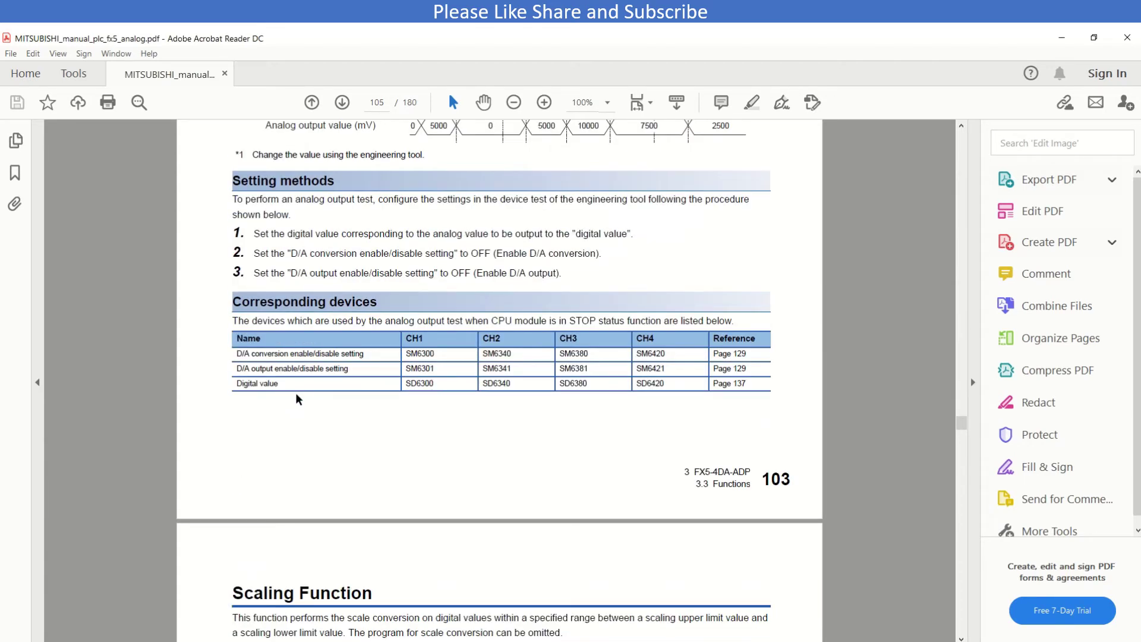
In the analog output test device table, mark Digital value and SD6300, then SD6380 and SD6420.
{"action": "left_click_drag", "start_coordinate": [280, 383], "coordinate": [236, 383]}
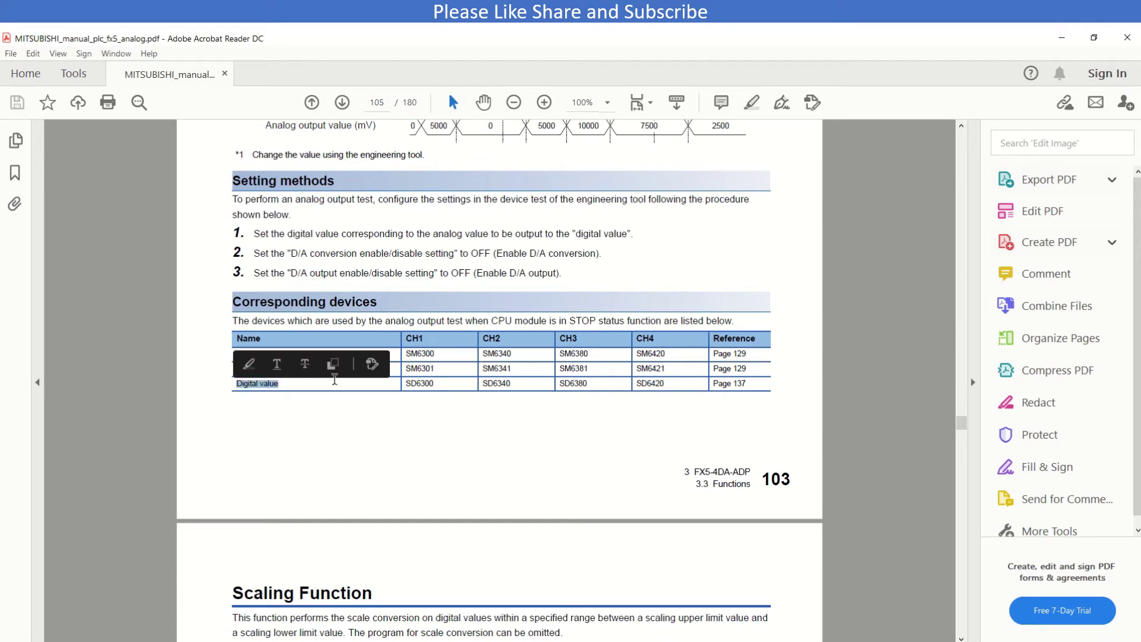
{"action": "left_click_drag", "start_coordinate": [438, 383], "coordinate": [401, 385]}
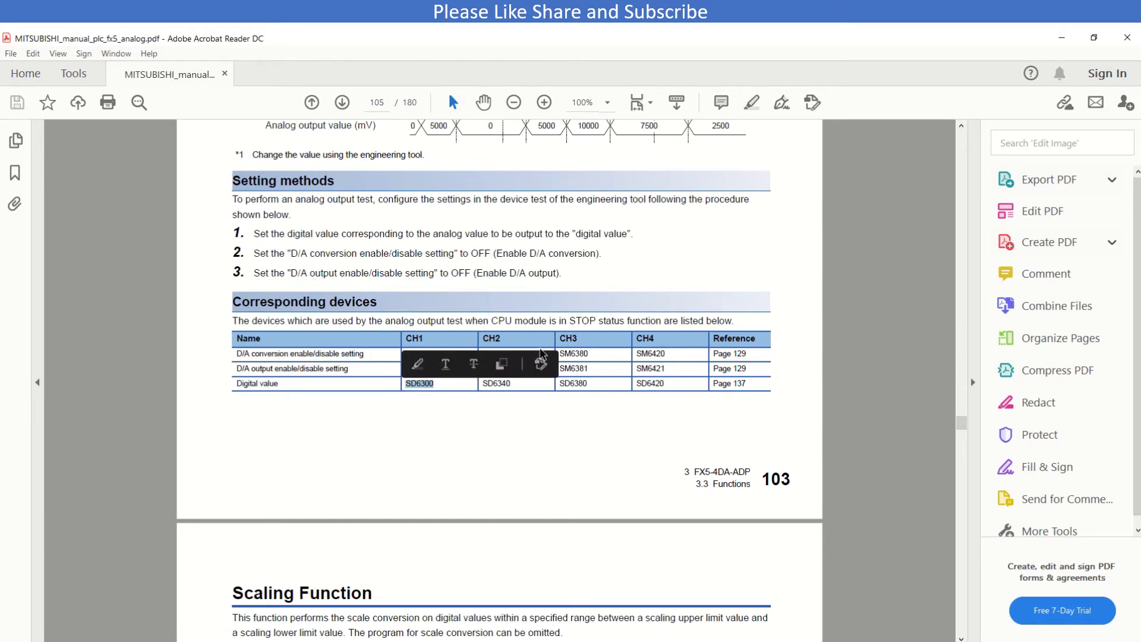
{"action": "left_click", "coordinate": [517, 385]}
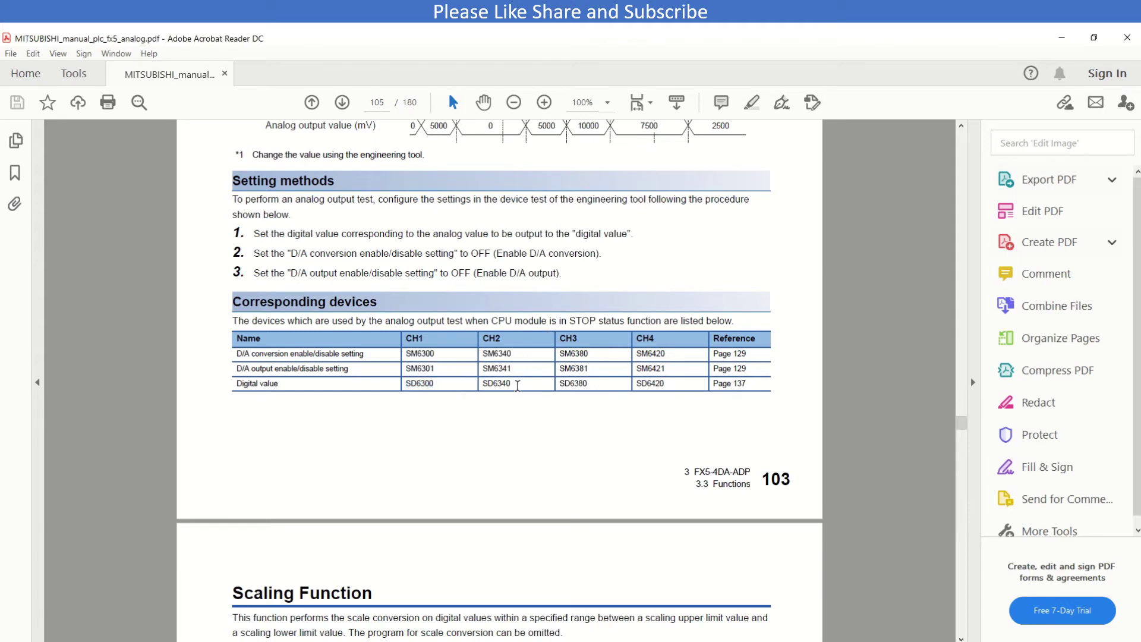
{"action": "left_click", "coordinate": [595, 384]}
{"action": "left_click", "coordinate": [672, 384]}
Place an SM400 always-on contact at the start of the first rung.
{"action": "key", "text": "alt+Tab"}
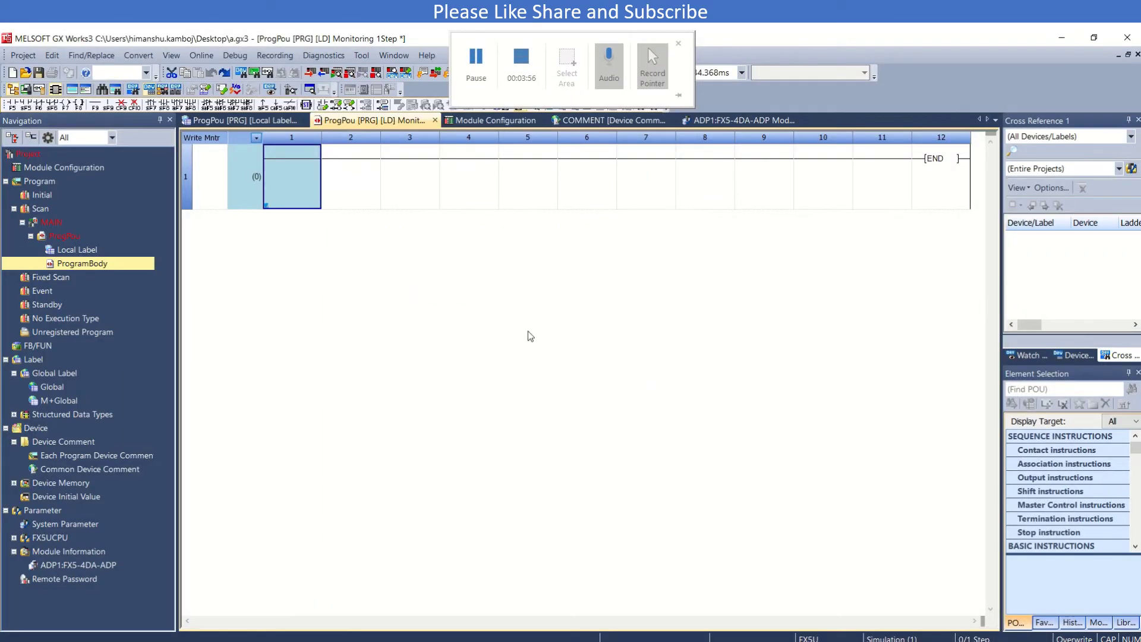
{"action": "key", "text": "Return"}
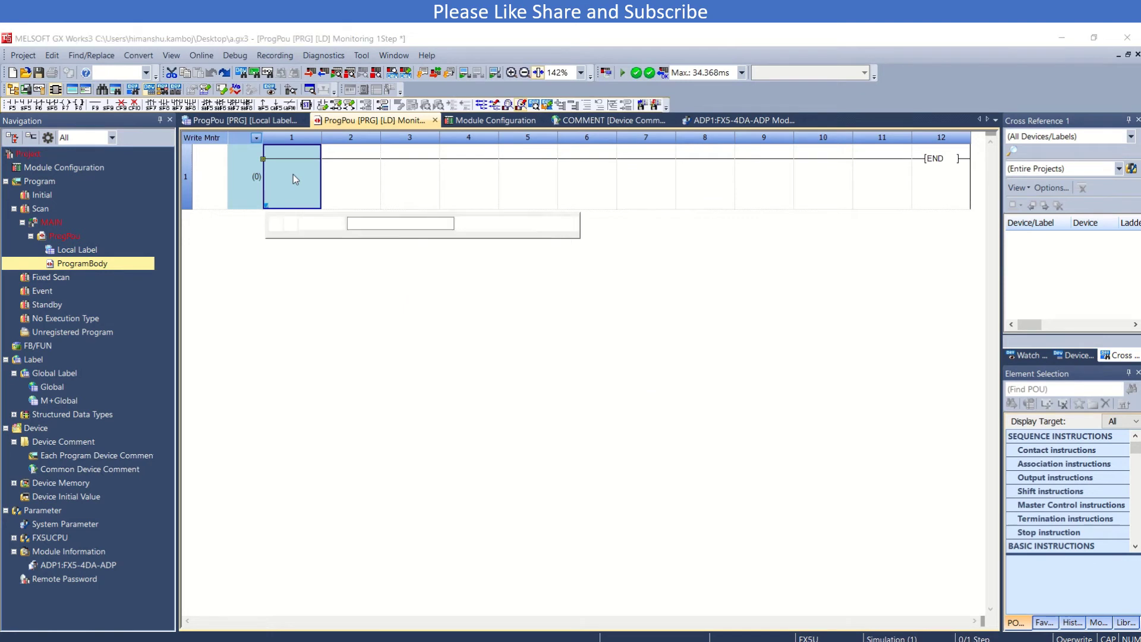
{"action": "type", "text": "SM400"}
{"action": "key", "text": "Return"}
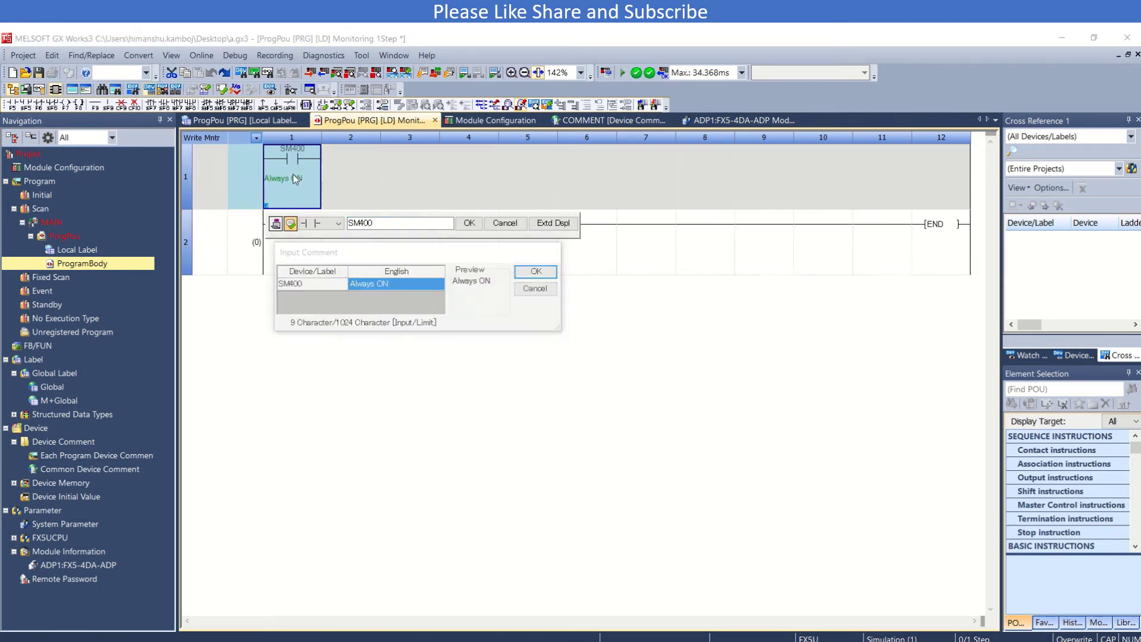
{"action": "key", "text": "Return"}
{"action": "key", "text": "Return"}
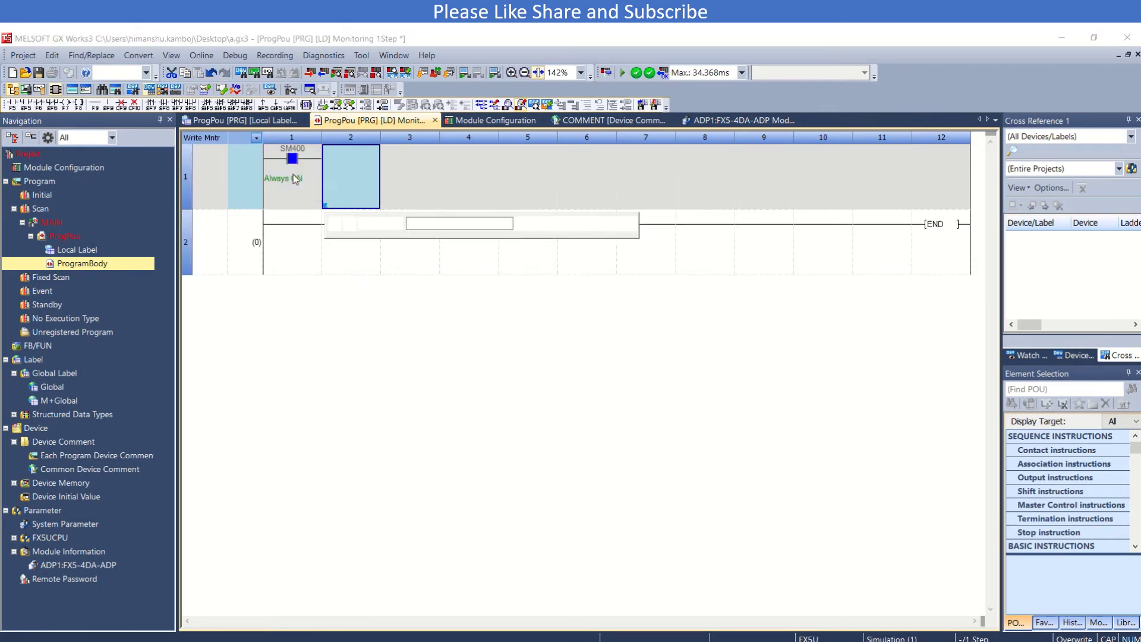
Add the instruction MOV D0 SD6300 after the contact, skipping device comments.
{"action": "type", "text": "MOV D0 "}
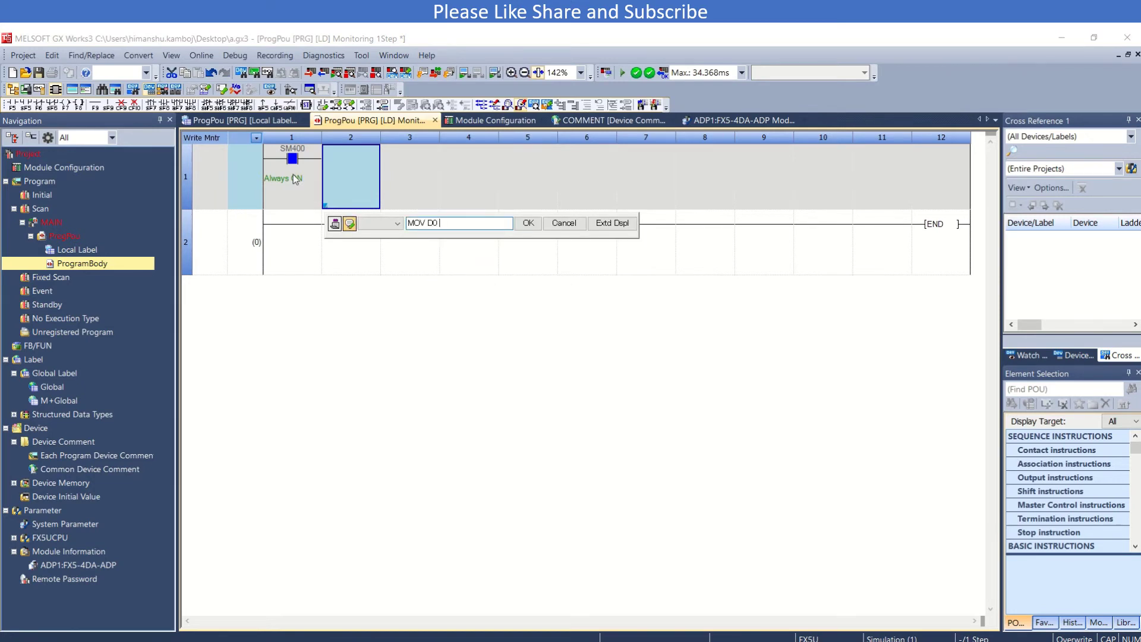
{"action": "type", "text": "SD6300"}
{"action": "key", "text": "Return"}
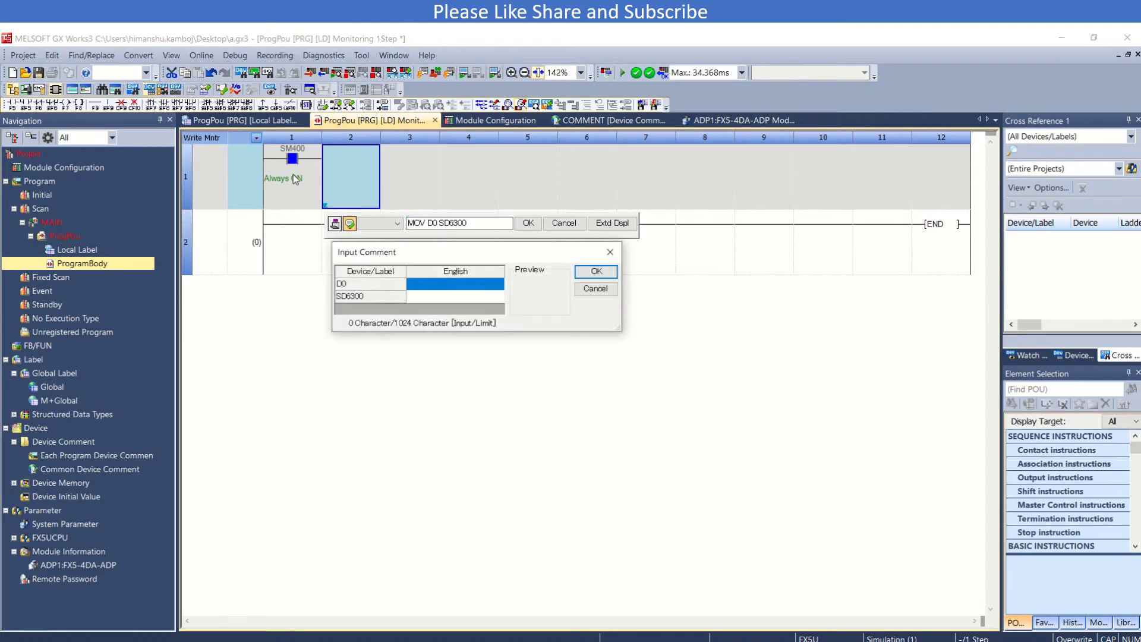
{"action": "key", "text": "Return"}
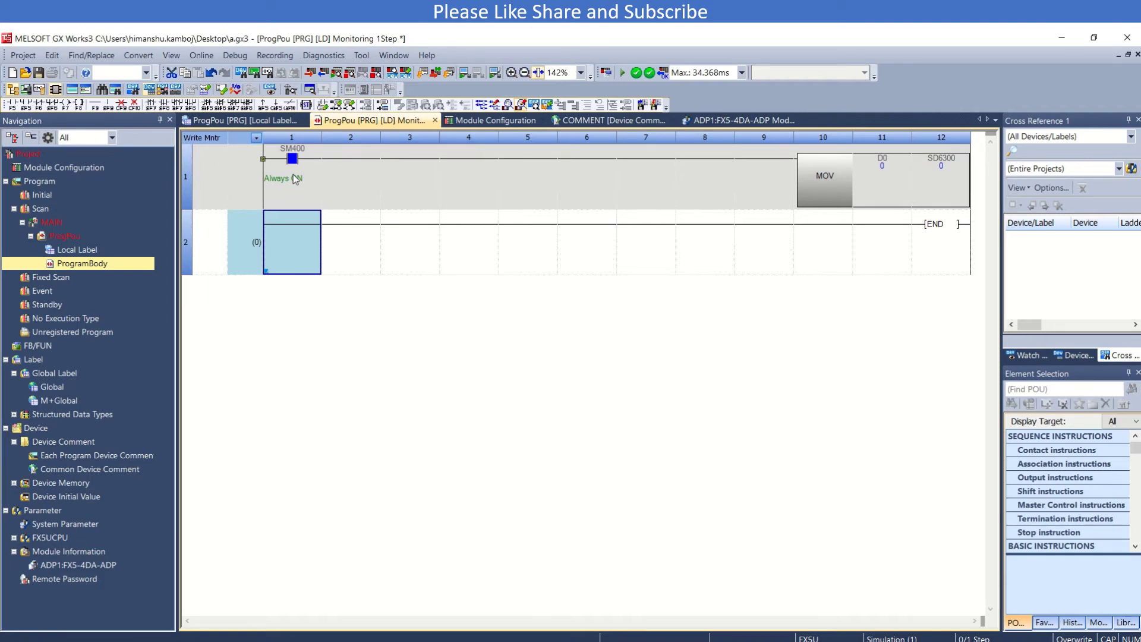
In the ADP1 module parameters, enable CH1 scaling with upper limit 1000 and lower limit 200.
{"action": "left_click", "coordinate": [707, 121]}
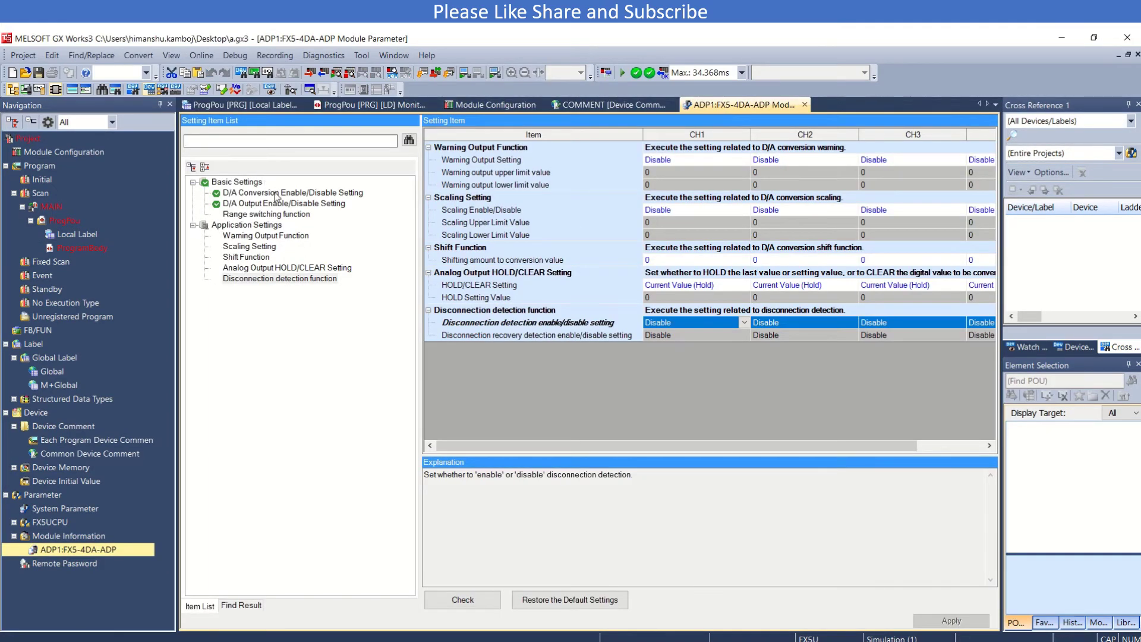
{"action": "left_click", "coordinate": [682, 212]}
{"action": "left_click", "coordinate": [674, 226]}
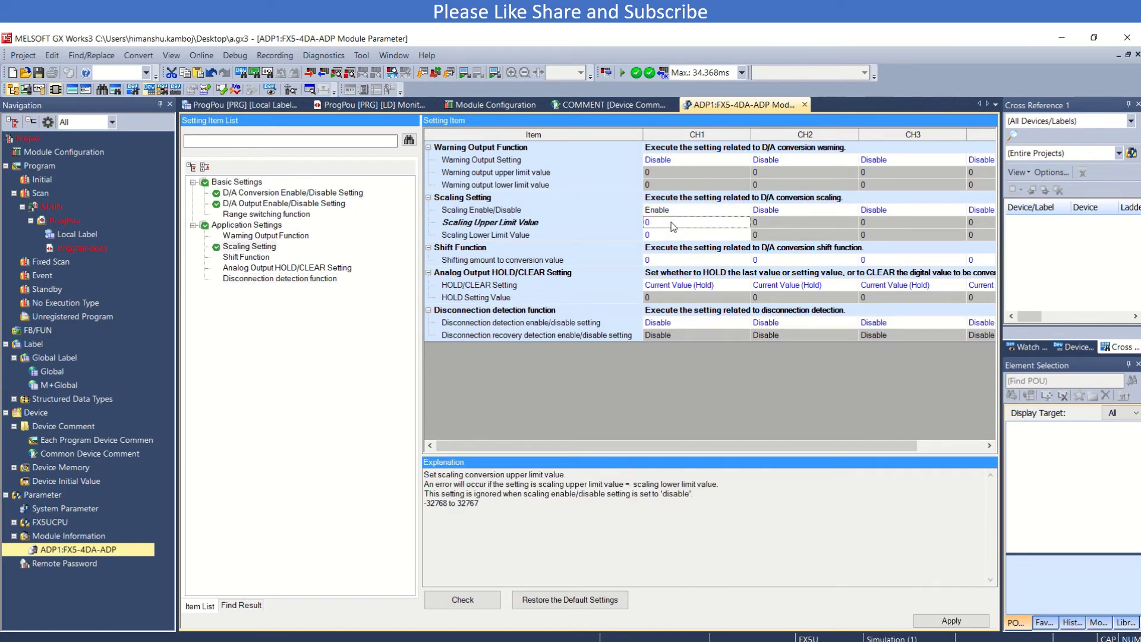
{"action": "type", "text": "1000"}
{"action": "key", "text": "Tab"}
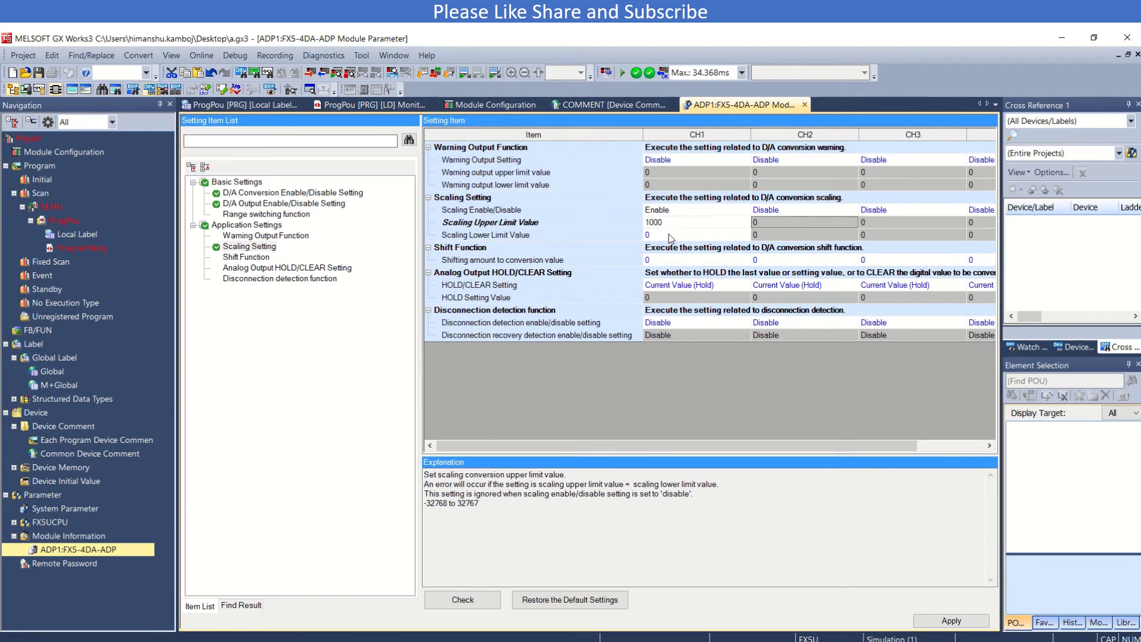
{"action": "left_click", "coordinate": [670, 239]}
{"action": "type", "text": "2"}
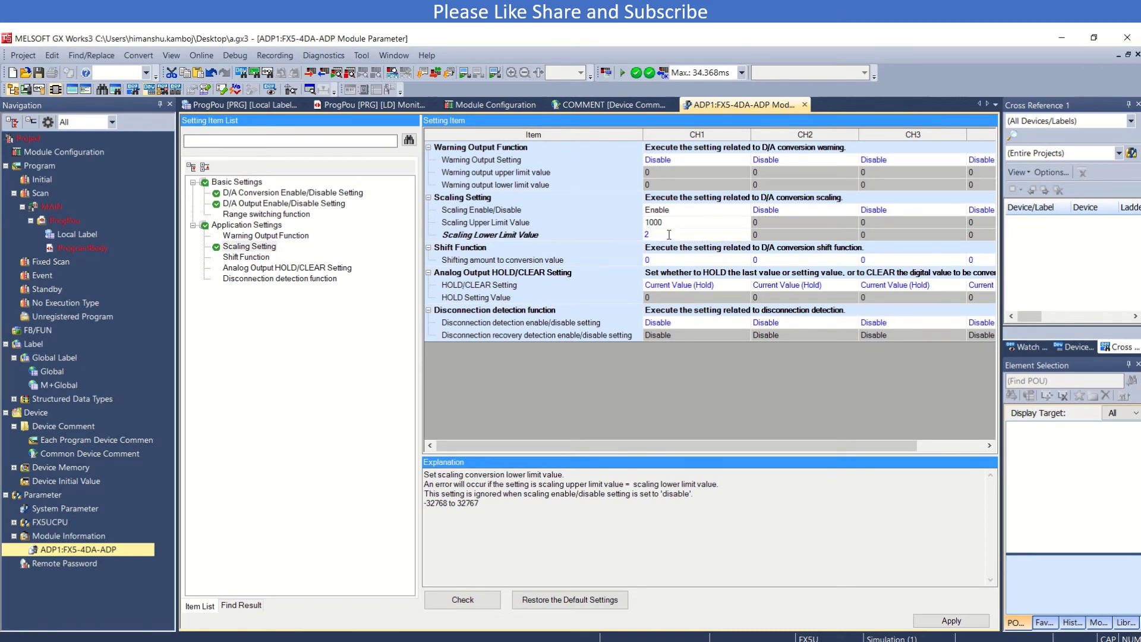
{"action": "type", "text": "00"}
{"action": "key", "text": "Tab"}
{"action": "left_click", "coordinate": [658, 238]}
Scroll the manual to the operation timing chart and highlight the digital operation value 16000.
{"action": "key", "text": "alt+Tab"}
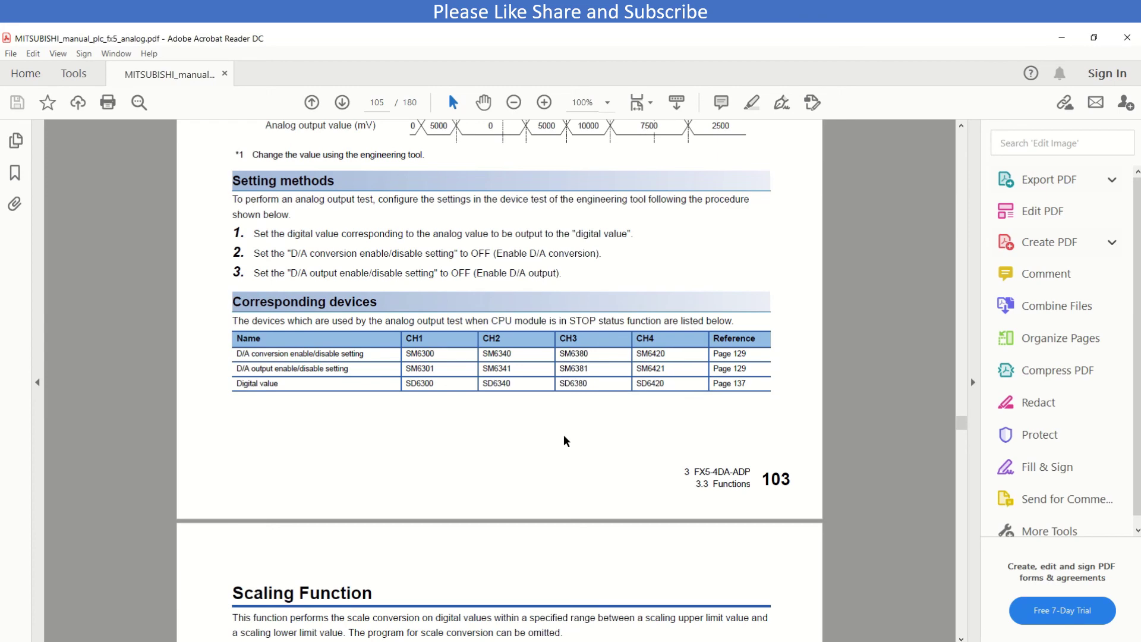
{"action": "scroll", "coordinate": [566, 441], "scroll_direction": "up", "scroll_amount": 9}
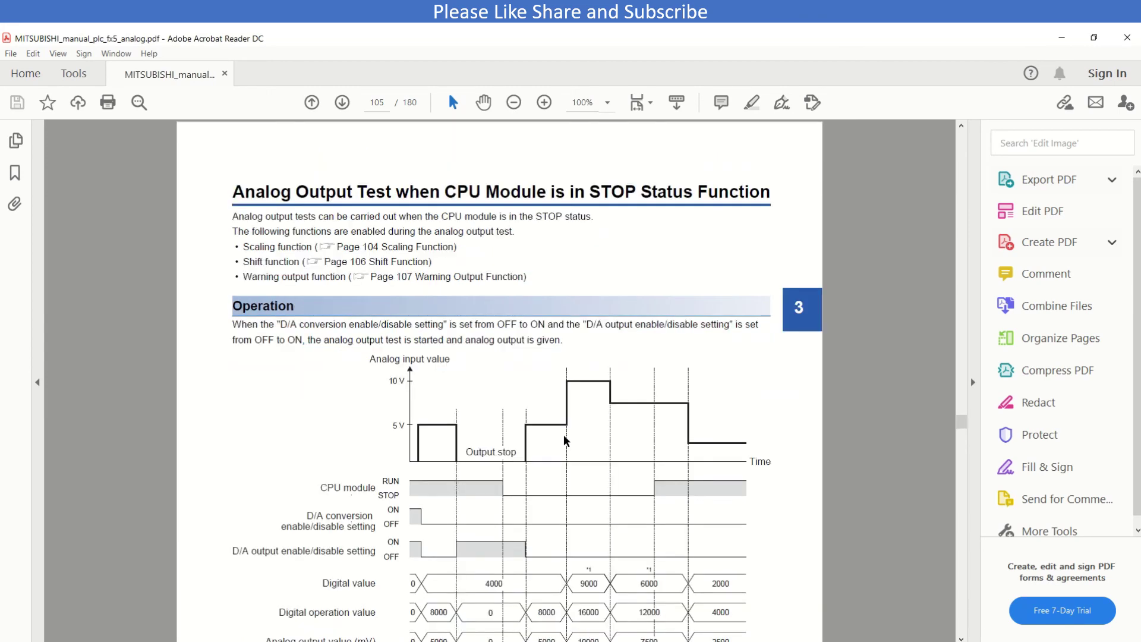
{"action": "scroll", "coordinate": [565, 441], "scroll_direction": "up", "scroll_amount": 9}
{"action": "scroll", "coordinate": [566, 440], "scroll_direction": "down", "scroll_amount": 18}
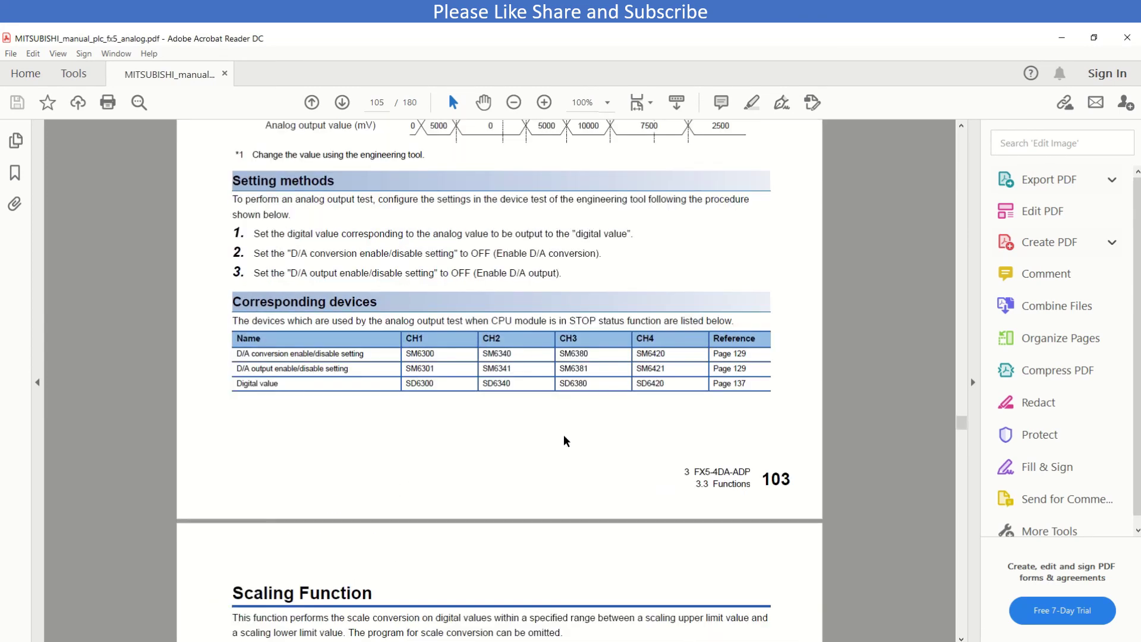
{"action": "scroll", "coordinate": [566, 440], "scroll_direction": "up", "scroll_amount": 9}
{"action": "scroll", "coordinate": [566, 441], "scroll_direction": "down", "scroll_amount": 1}
{"action": "scroll", "coordinate": [566, 440], "scroll_direction": "down", "scroll_amount": 1}
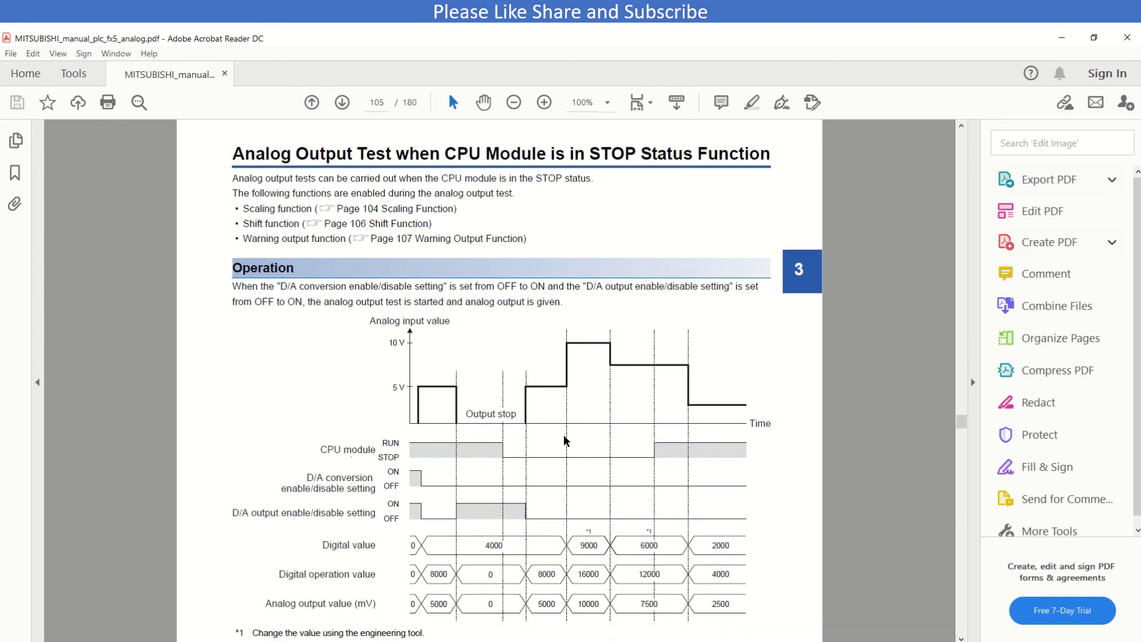
{"action": "scroll", "coordinate": [566, 441], "scroll_direction": "down", "scroll_amount": 1}
{"action": "scroll", "coordinate": [566, 441], "scroll_direction": "down", "scroll_amount": 1}
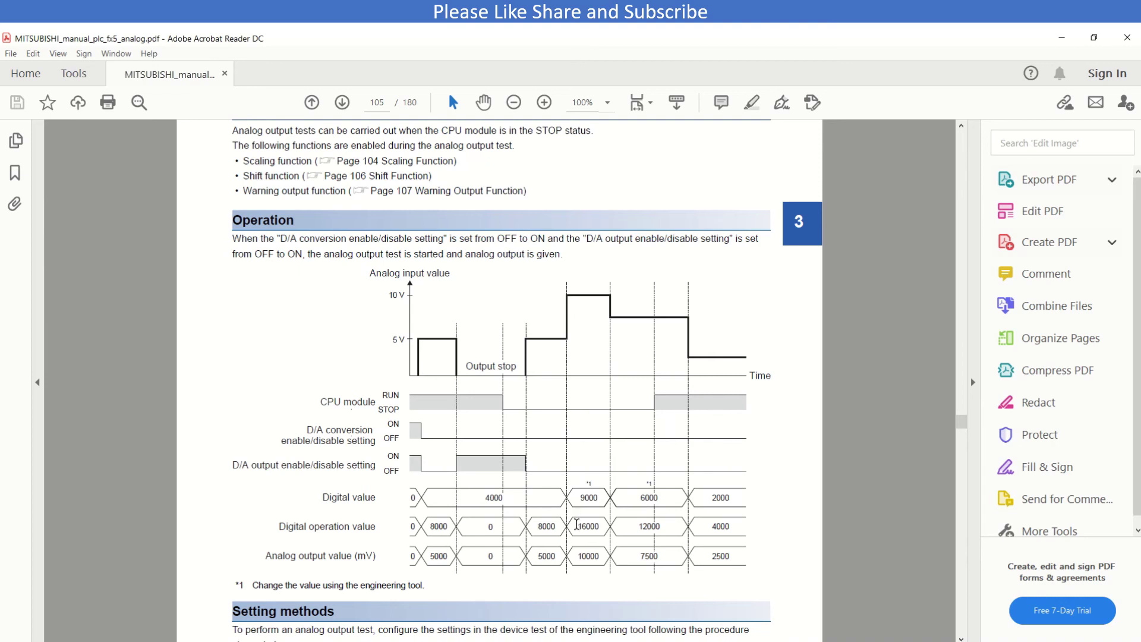
{"action": "left_click_drag", "start_coordinate": [576, 527], "coordinate": [601, 525]}
Minimize the manual and set CH1 scaling back to Disable.
{"action": "left_click", "coordinate": [1061, 38]}
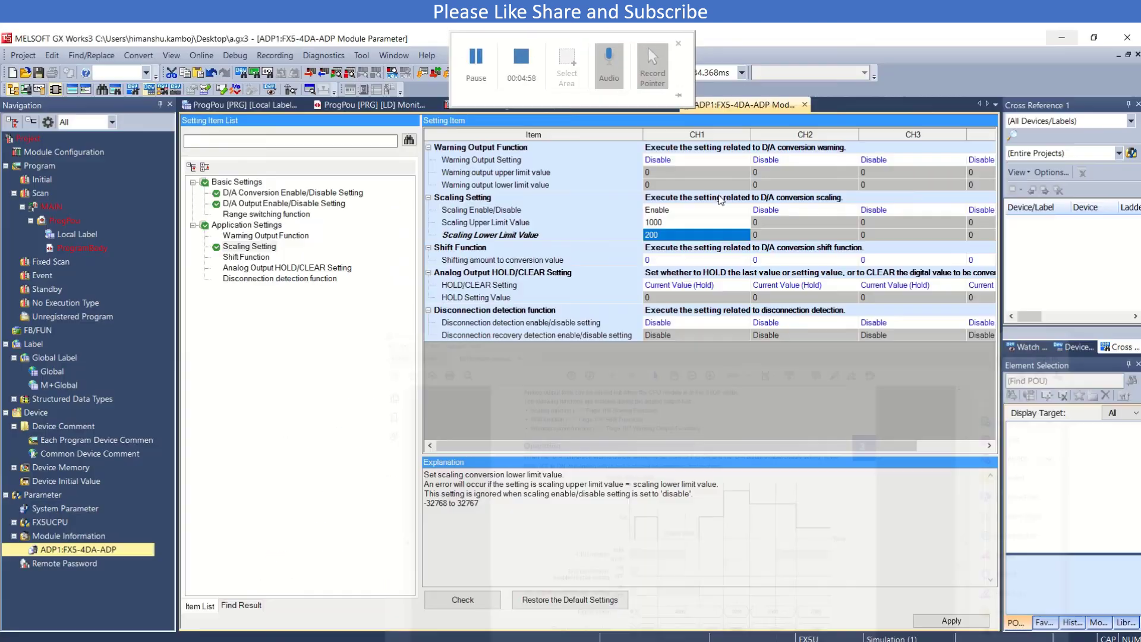
{"action": "double_click", "coordinate": [686, 212]}
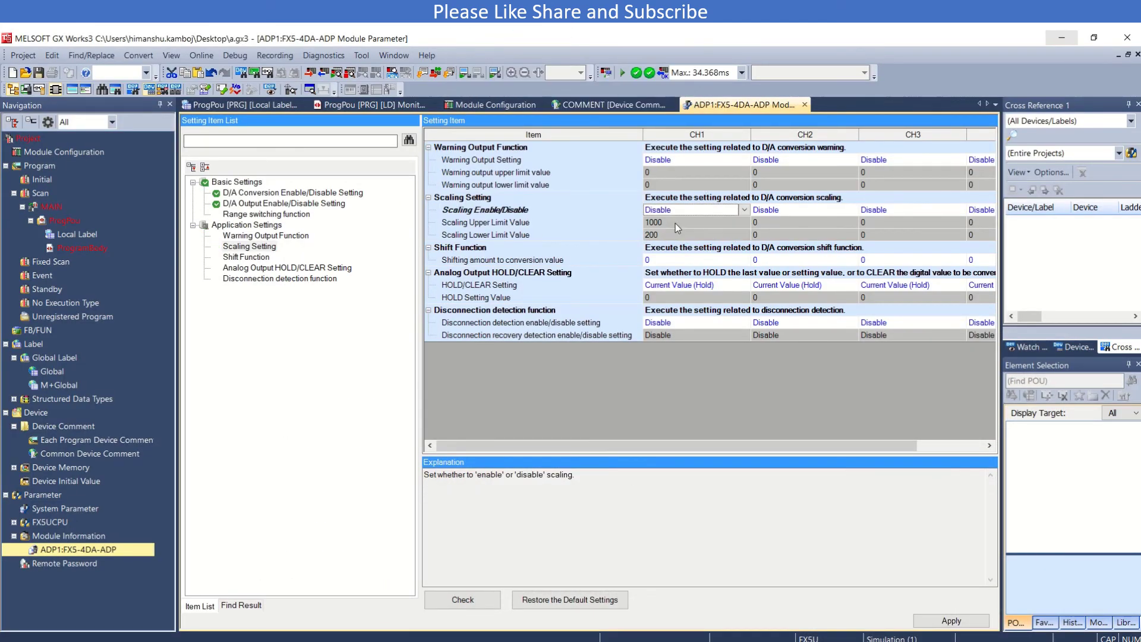
{"action": "left_click", "coordinate": [362, 109]}
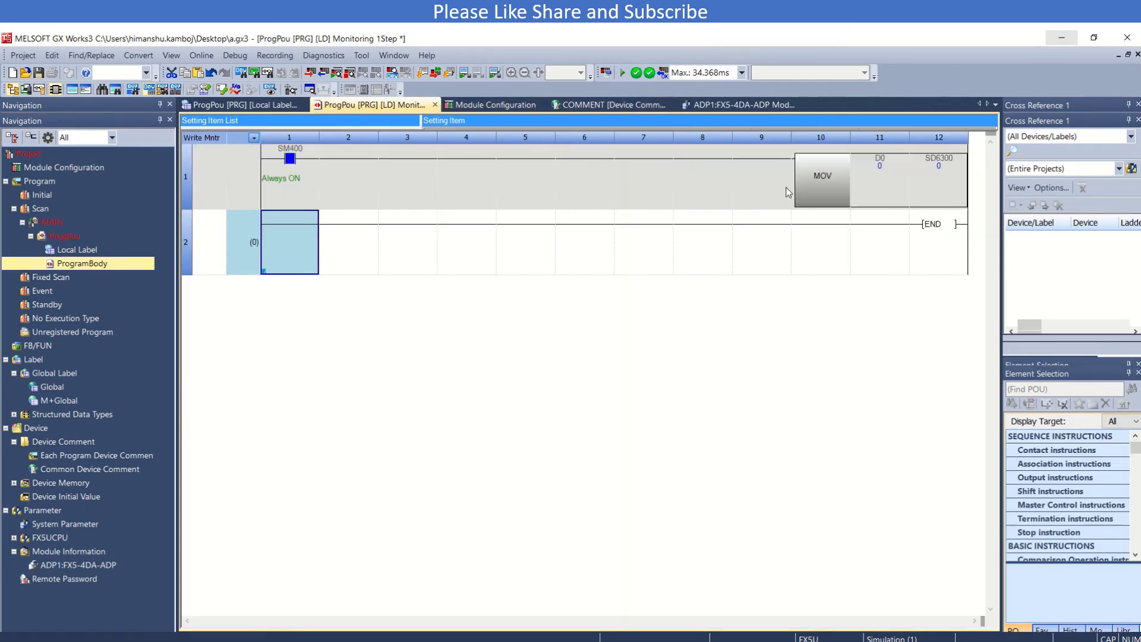
Register D0 in Watch 1 and write 16000 as its current value.
{"action": "left_click", "coordinate": [887, 179]}
{"action": "double_click", "coordinate": [887, 180], "text": "shift"}
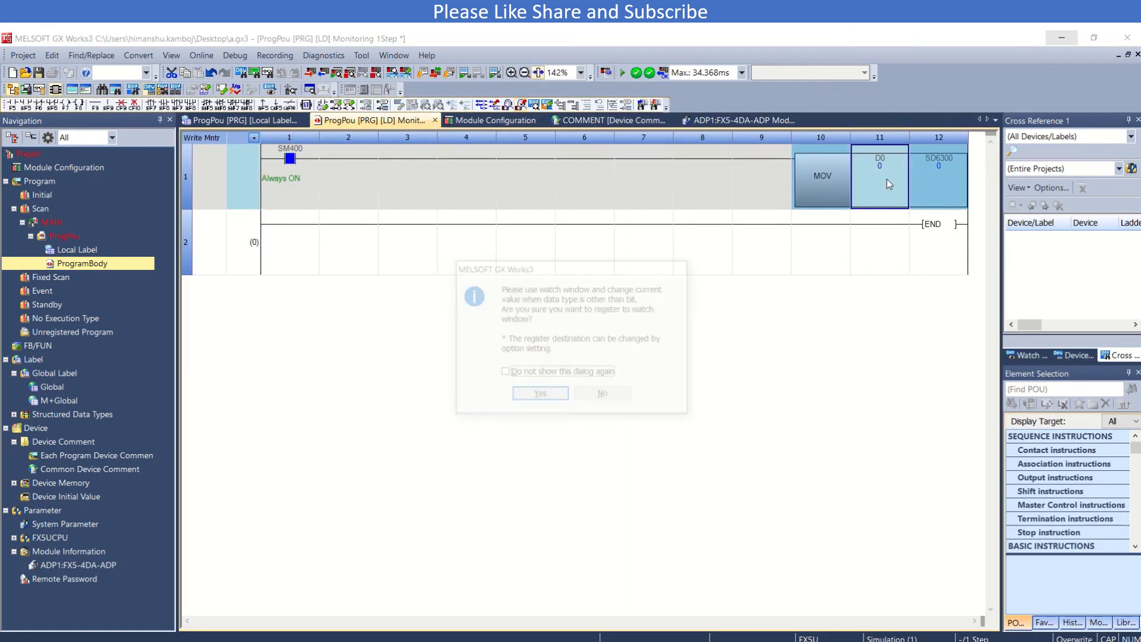
{"action": "key", "text": "Return"}
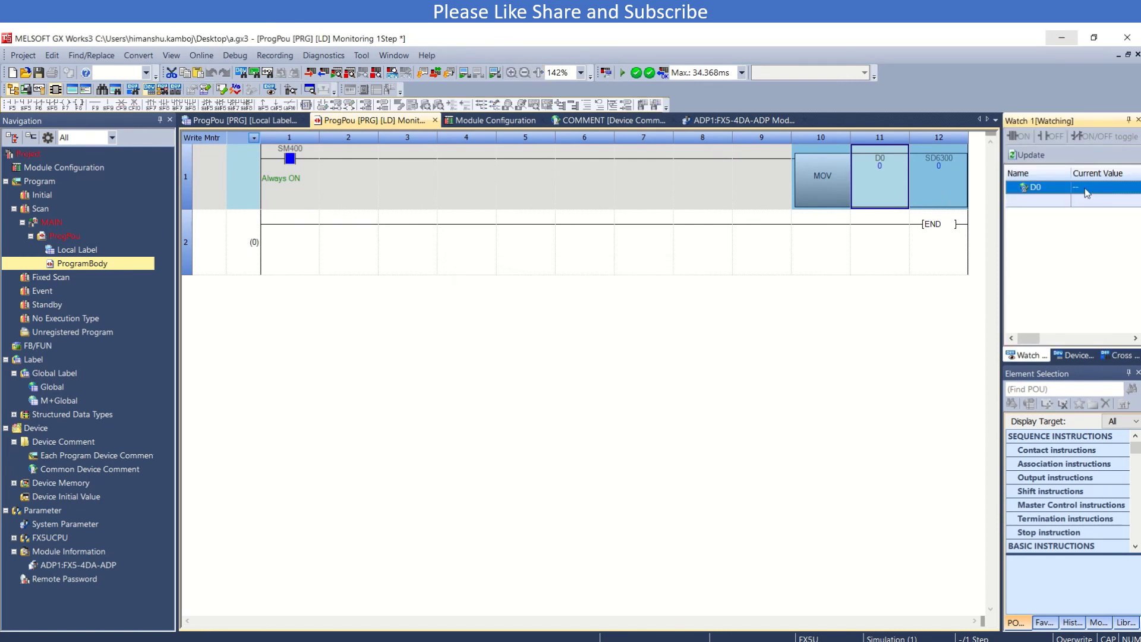
{"action": "double_click", "coordinate": [1086, 188]}
{"action": "key", "text": "BackSpace"}
{"action": "type", "text": "1600"}
{"action": "type", "text": "0"}
{"action": "key", "text": "Return"}
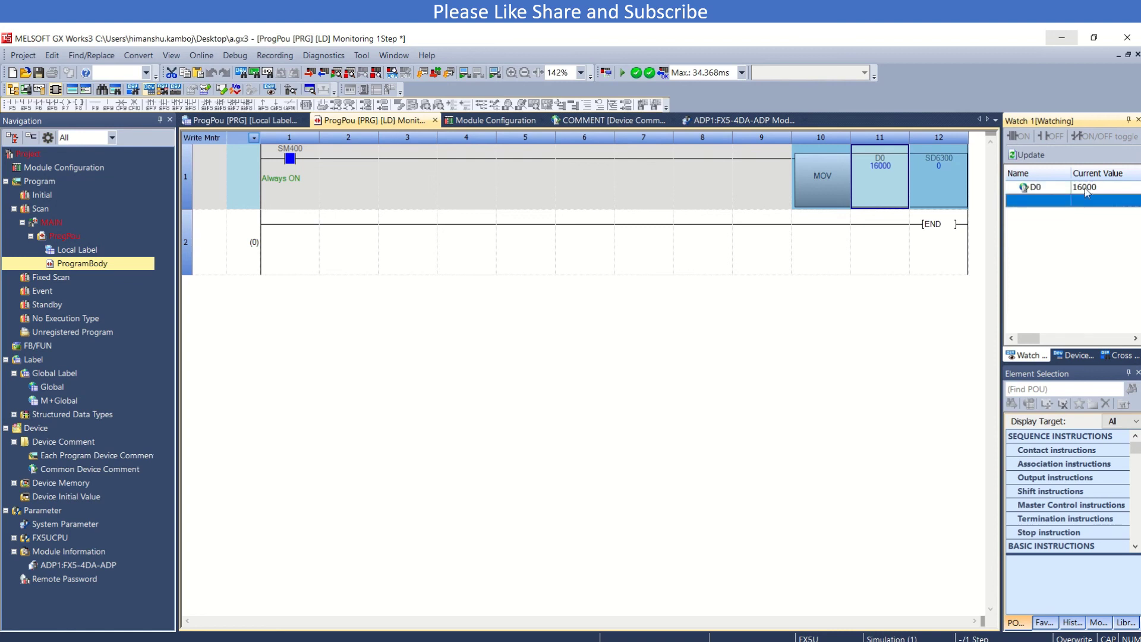
{"action": "left_click", "coordinate": [698, 227]}
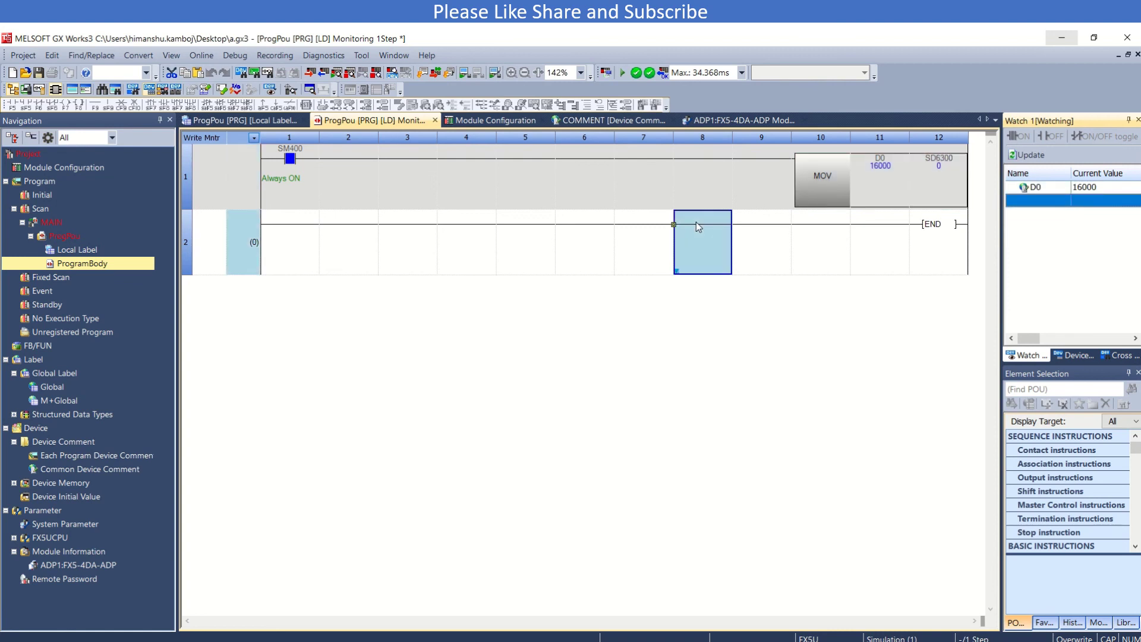